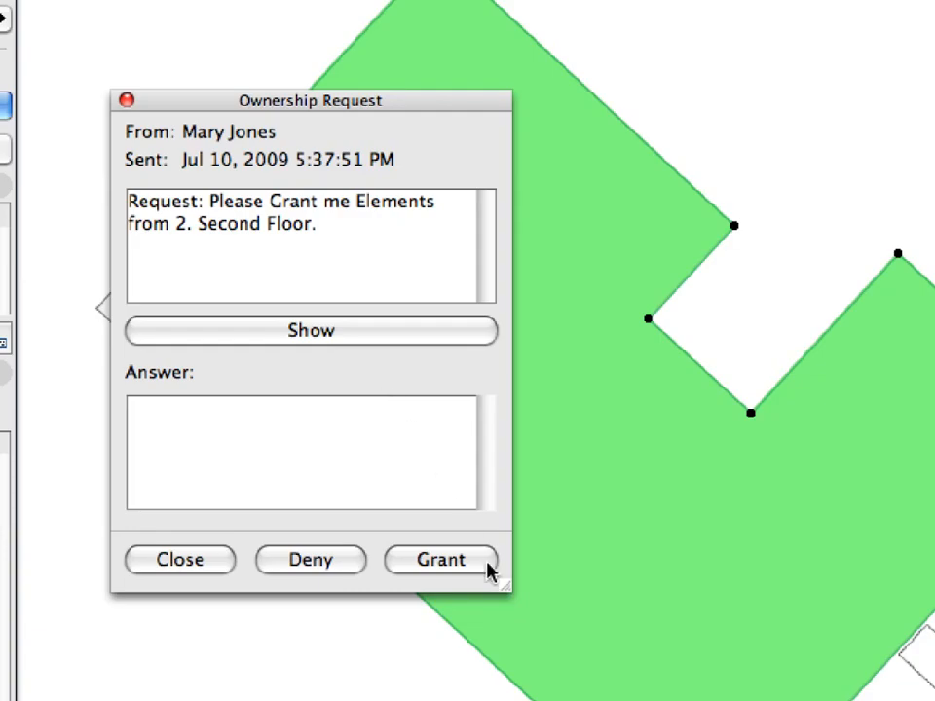
Step: Grant the ownership request for the 2. Second Floor elements and show the elements linked to the received beam message
left_click(486, 564)
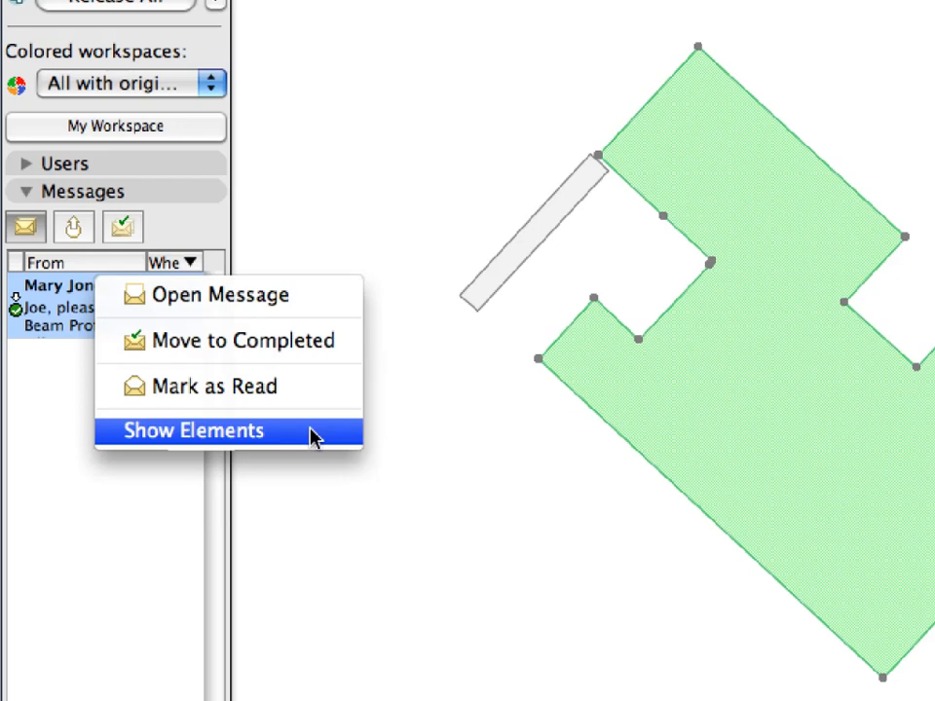
left_click(313, 434)
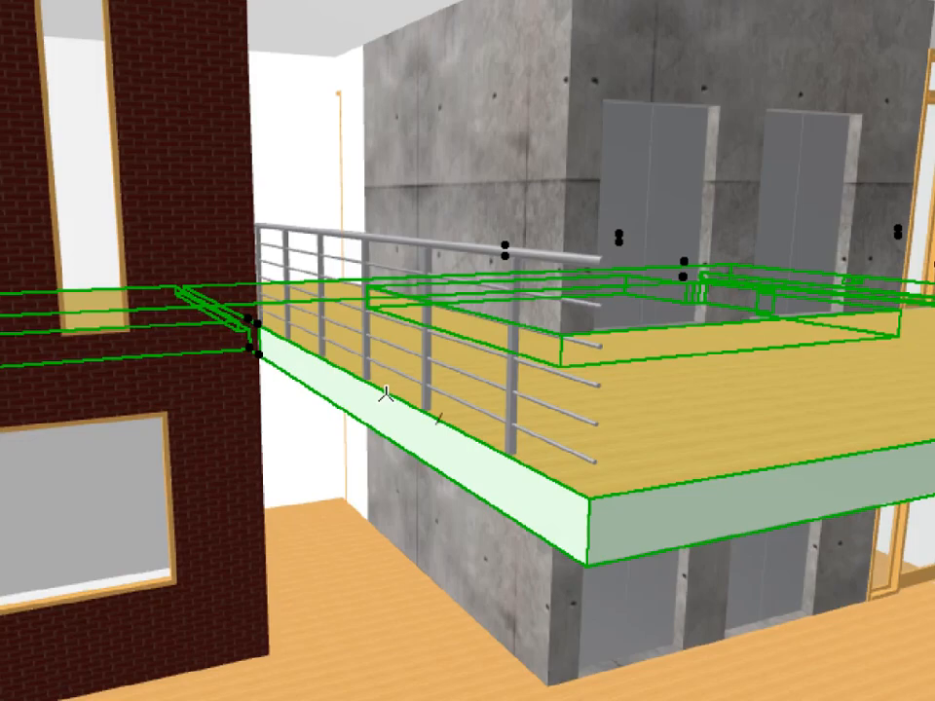
Step: Start customizing the selected floor slab's edge along the balcony railing in the 3D view
left_click(386, 392)
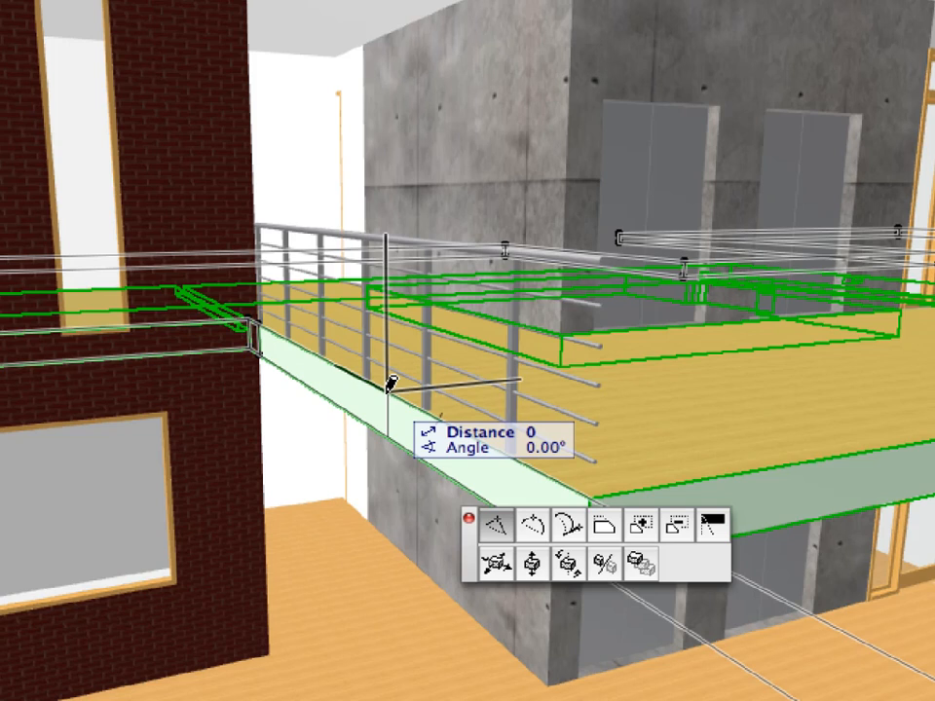
left_click(717, 531)
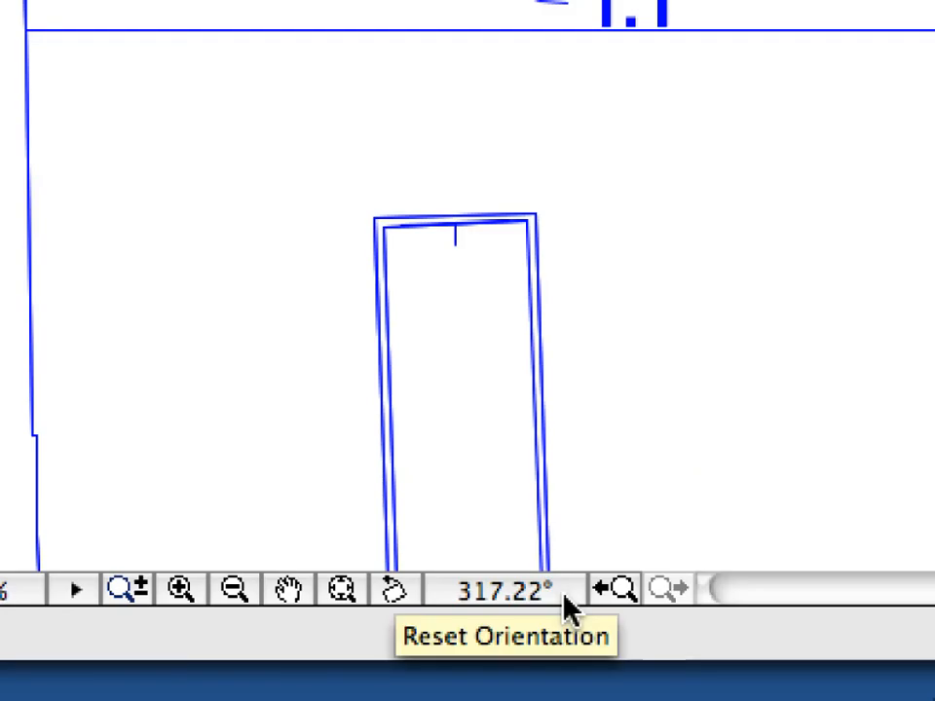
Step: Reset the orientation of the rotated floor plan and open the 4.3.1 Requesting Slabs view from Chapter 04
left_click(564, 596)
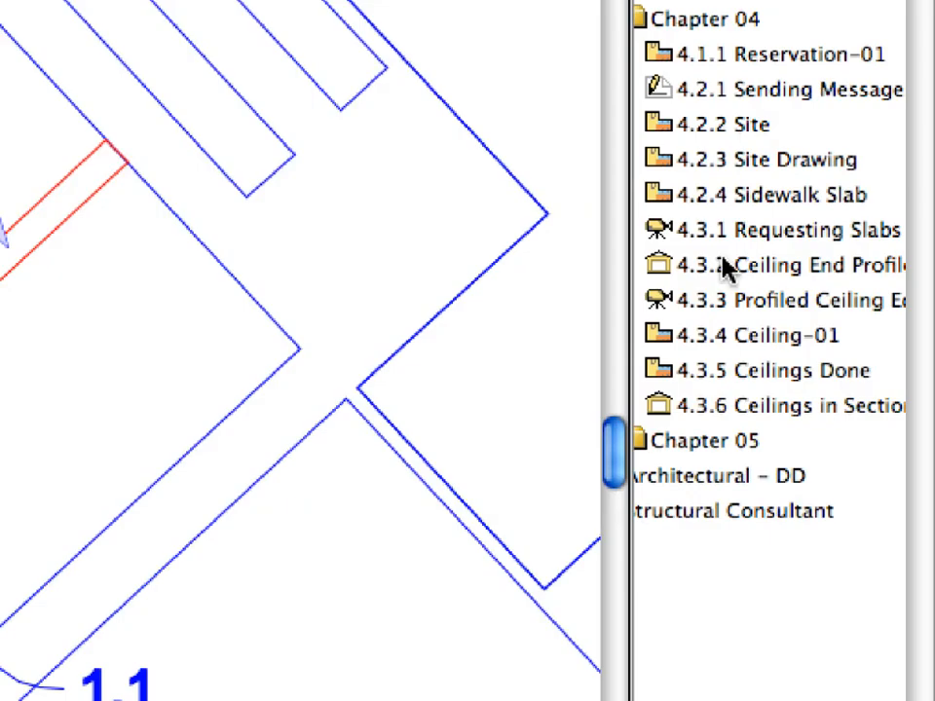
left_click(828, 283)
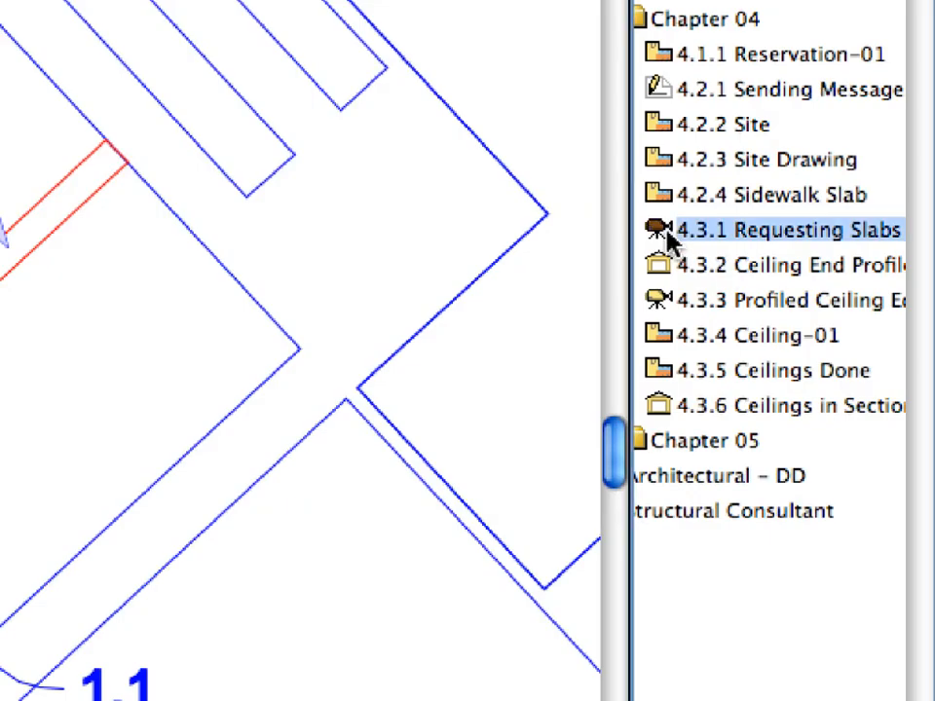
double_click(732, 238)
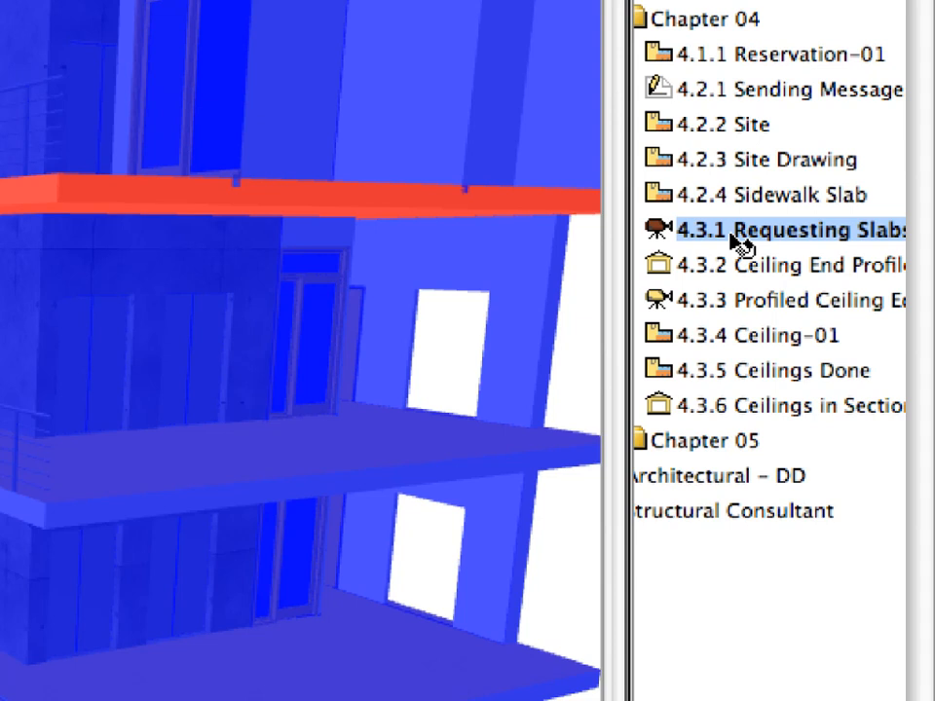
Step: Set the colored workspaces display to All with original Color
mouse_move(64, 201)
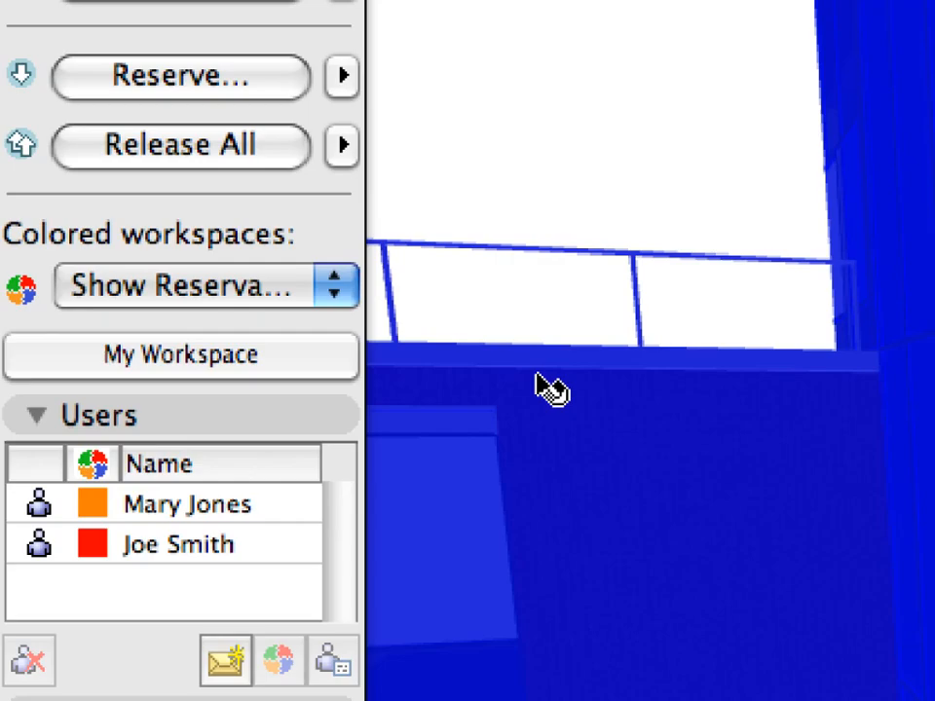
left_click(336, 285)
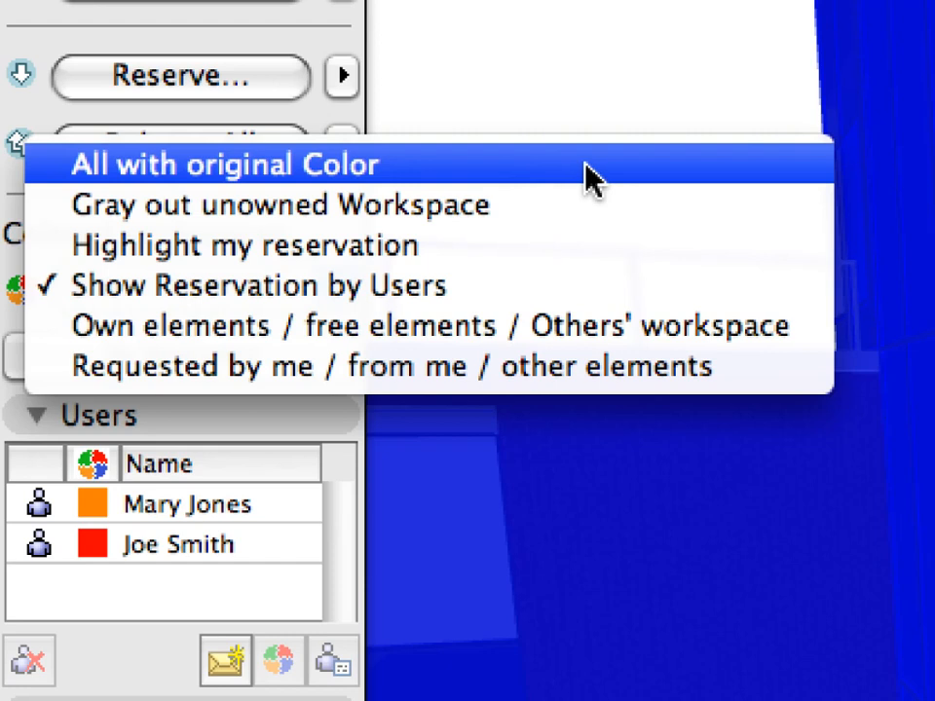
left_click(590, 179)
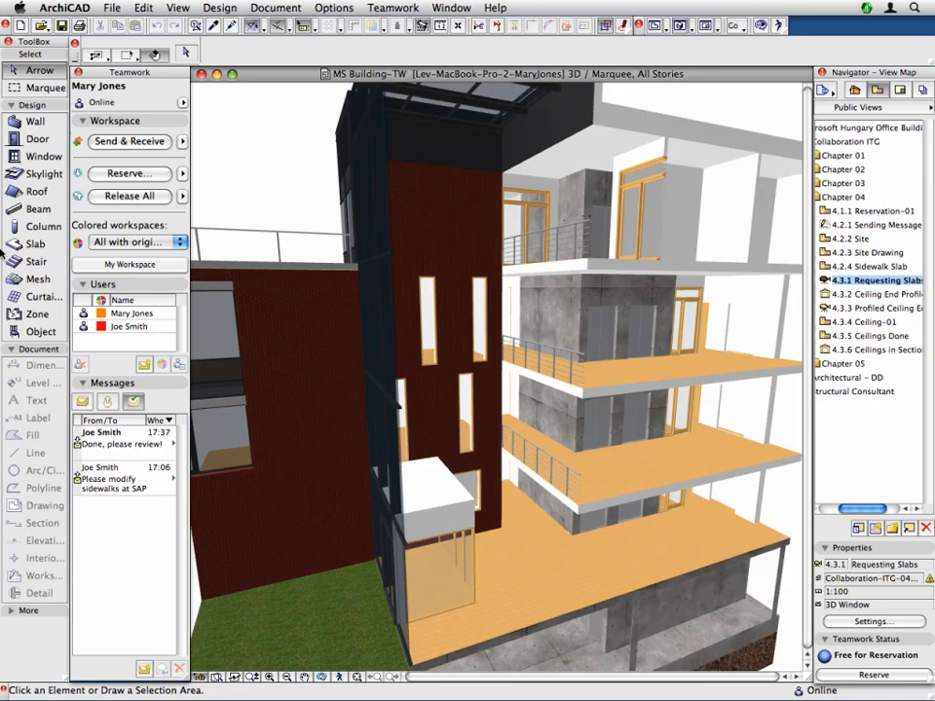
Step: Select all slabs in the 3D view and reserve them
left_click(43, 245)
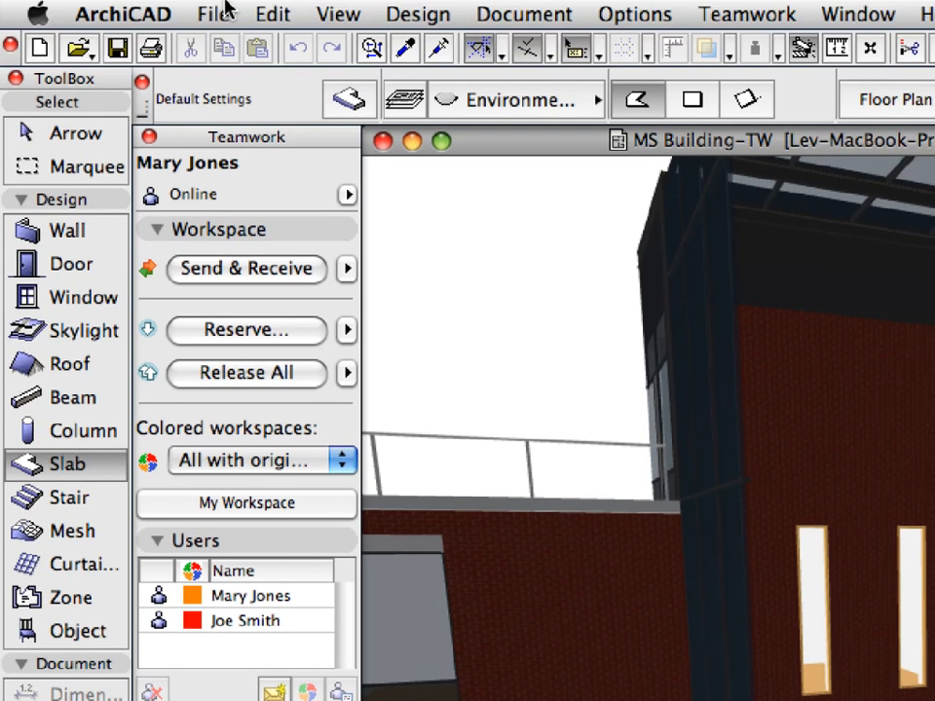
left_click(265, 16)
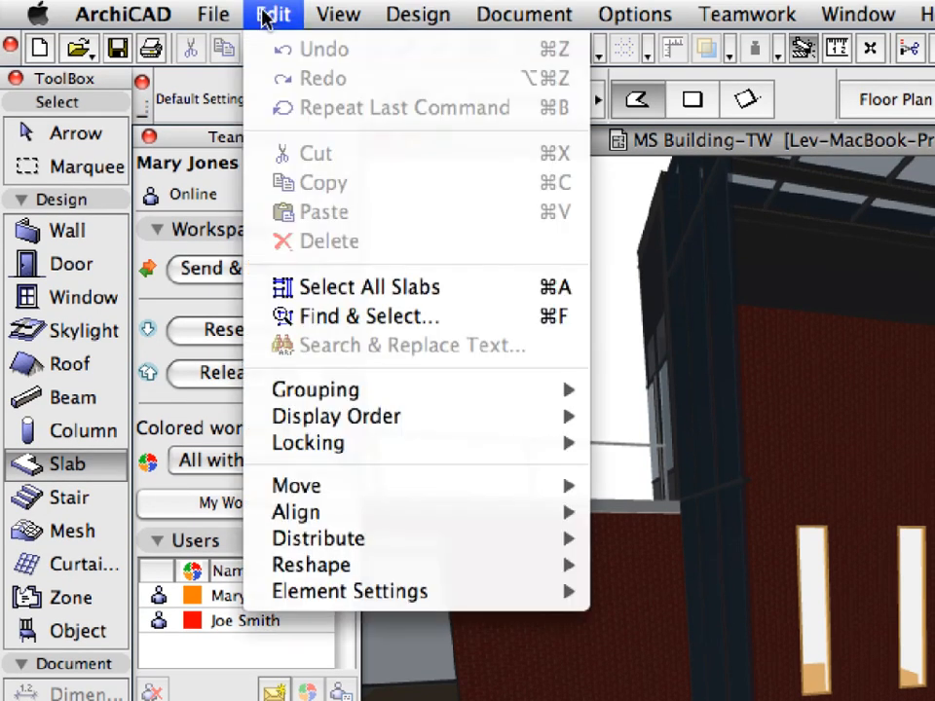
left_click(468, 289)
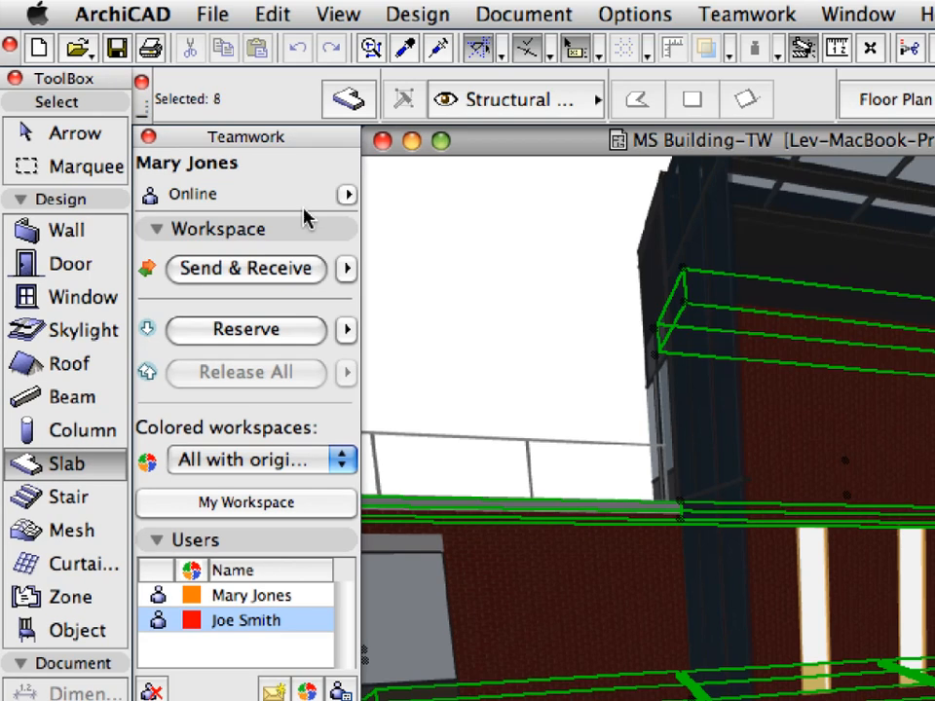
left_click(322, 331)
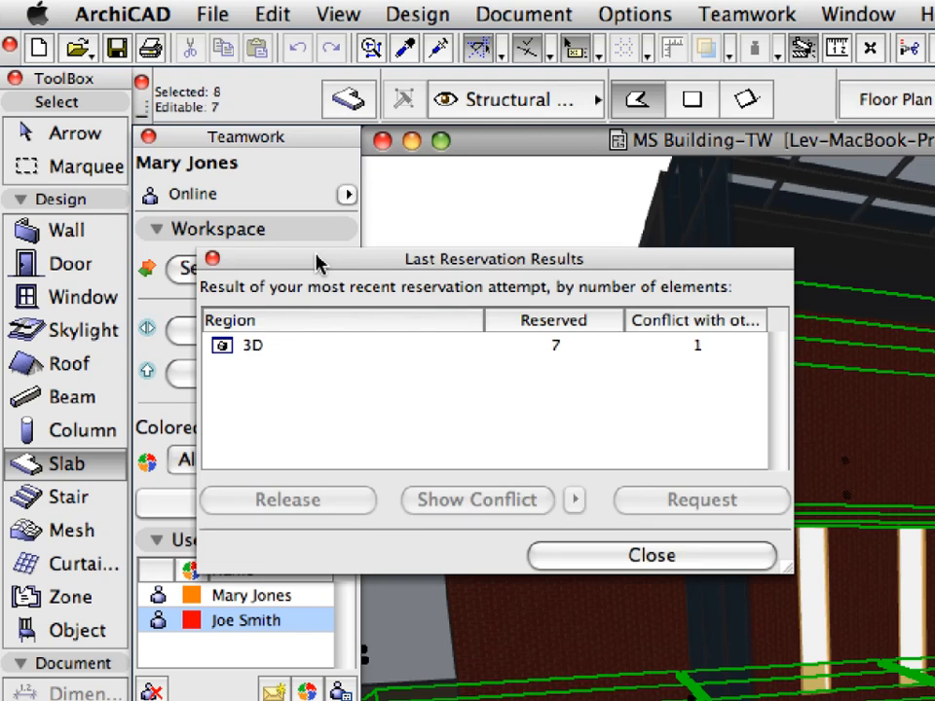
Step: Widen the conflict column in the reservation results and show the conflicting slab of the 3D region
left_click(695, 327)
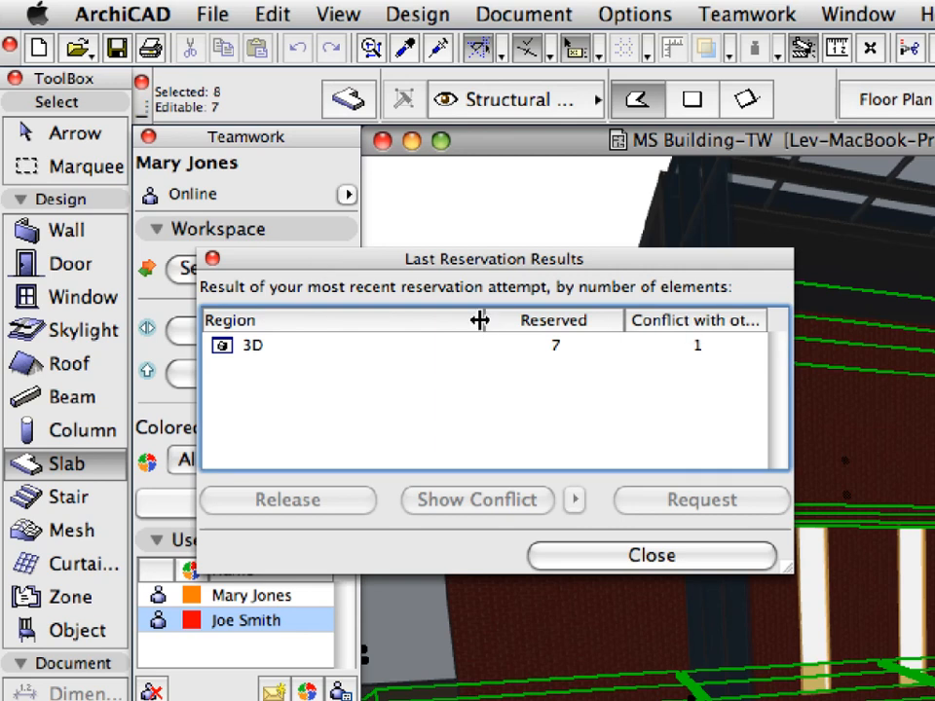
left_click_drag(481, 320, 400, 320)
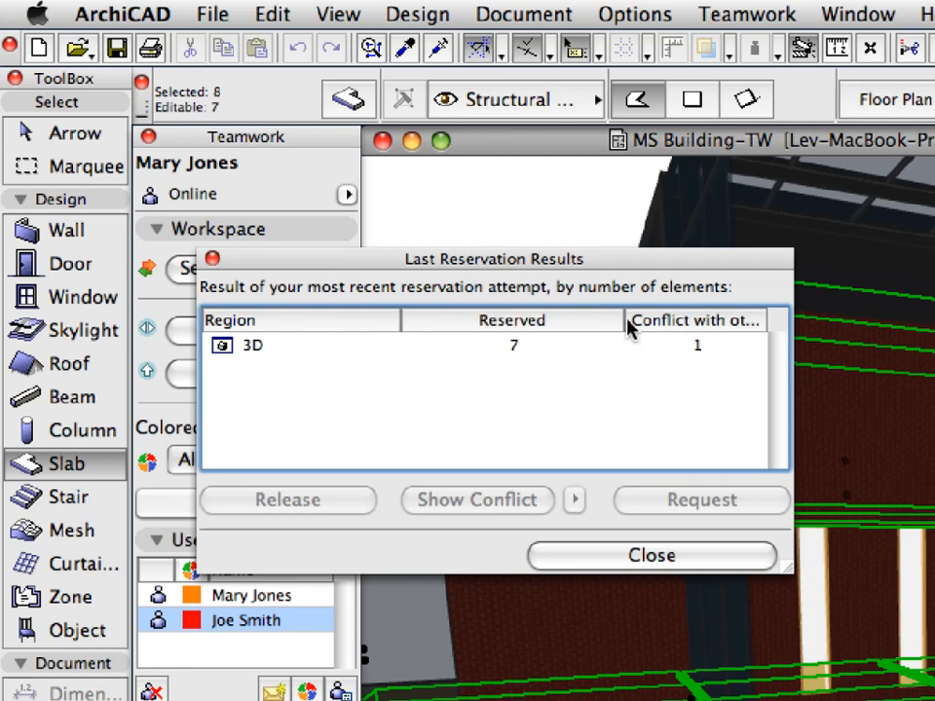
left_click_drag(625, 324, 557, 319)
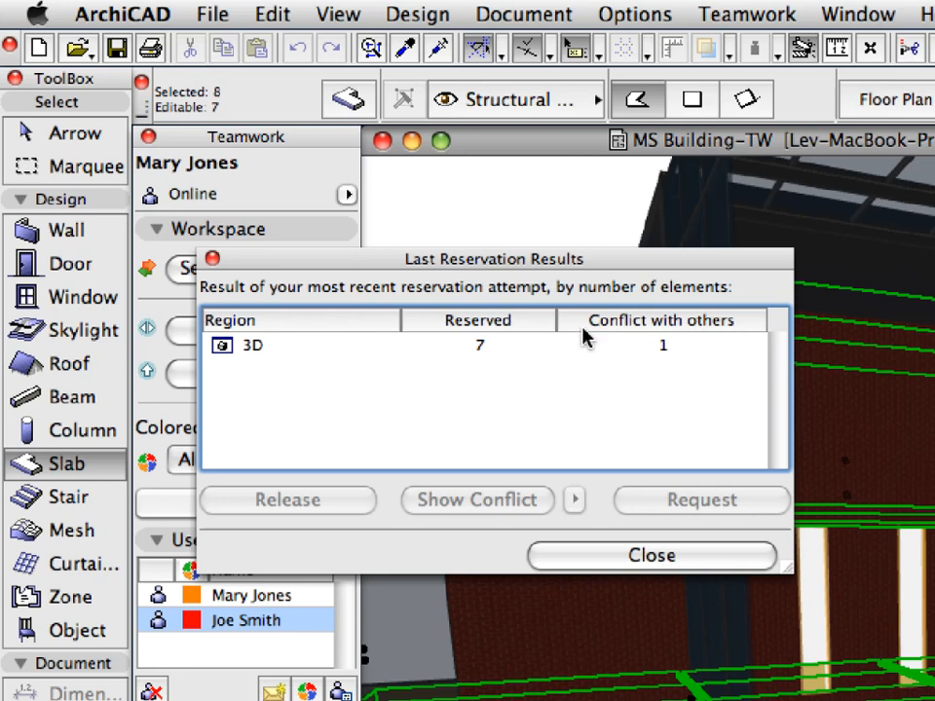
left_click(691, 354)
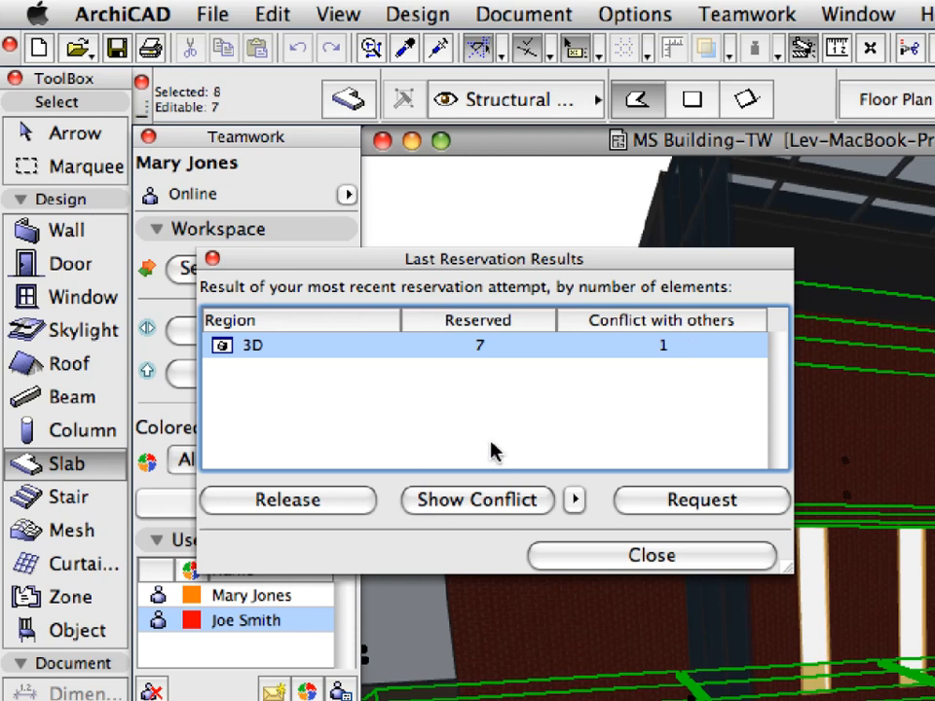
left_click(548, 505)
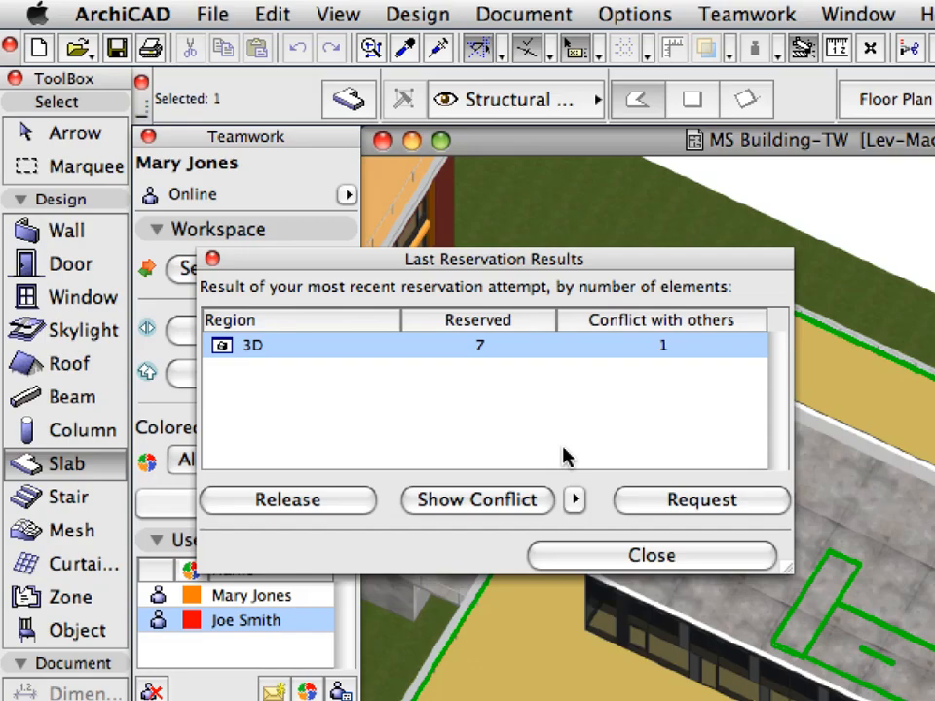
Step: Send the slab's owner an ownership request with Normal Priority and the default message, and close the reservation results
left_click(777, 497)
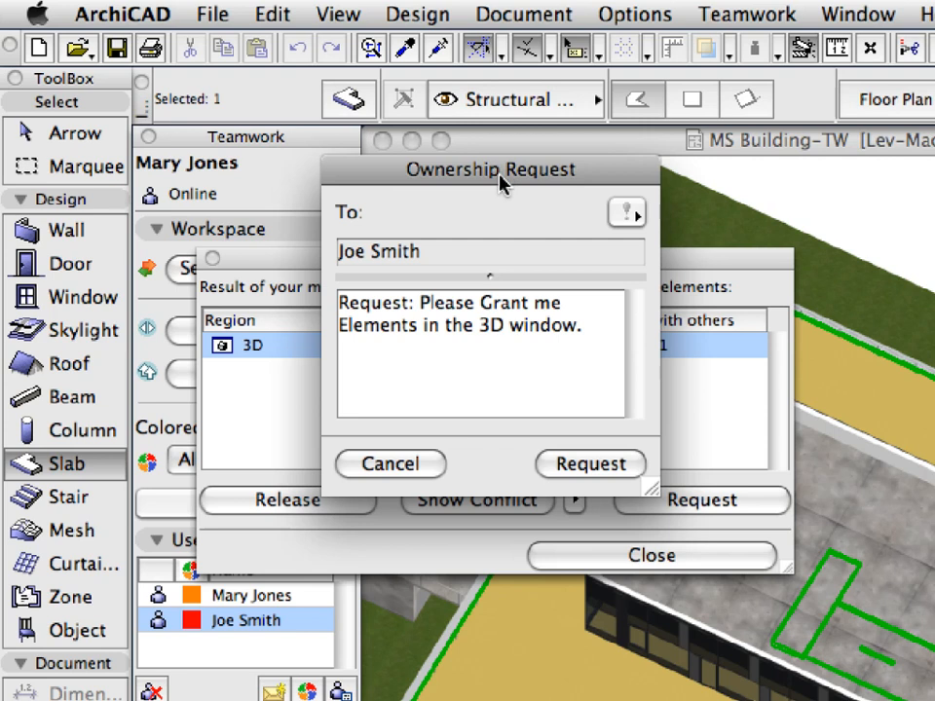
left_click_drag(584, 326, 342, 300)
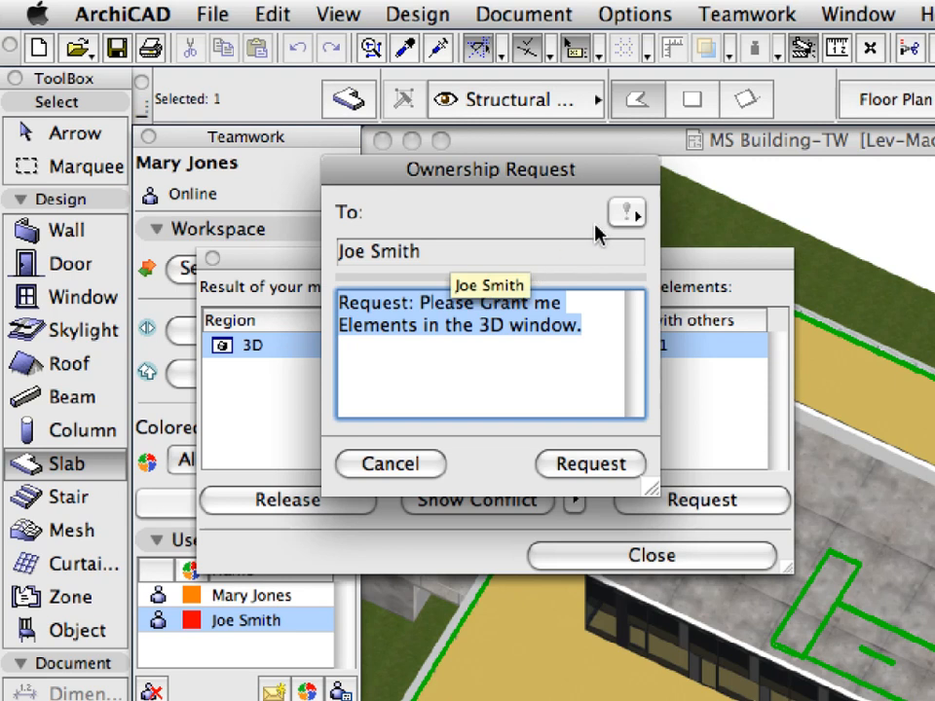
left_click(626, 212)
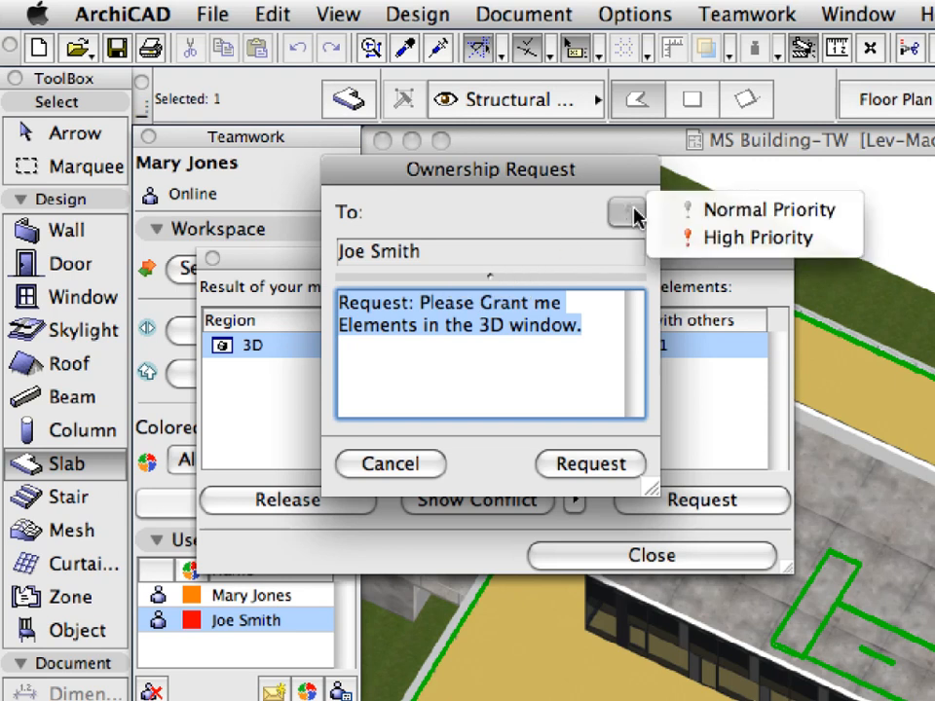
left_click(753, 211)
left_click(630, 470)
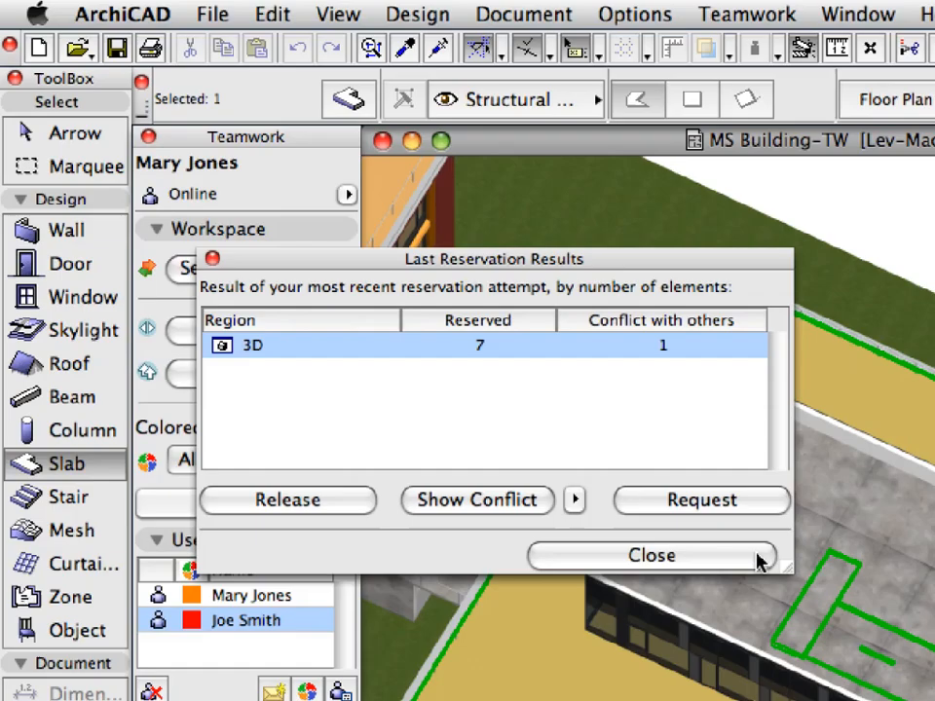
left_click(400, 295)
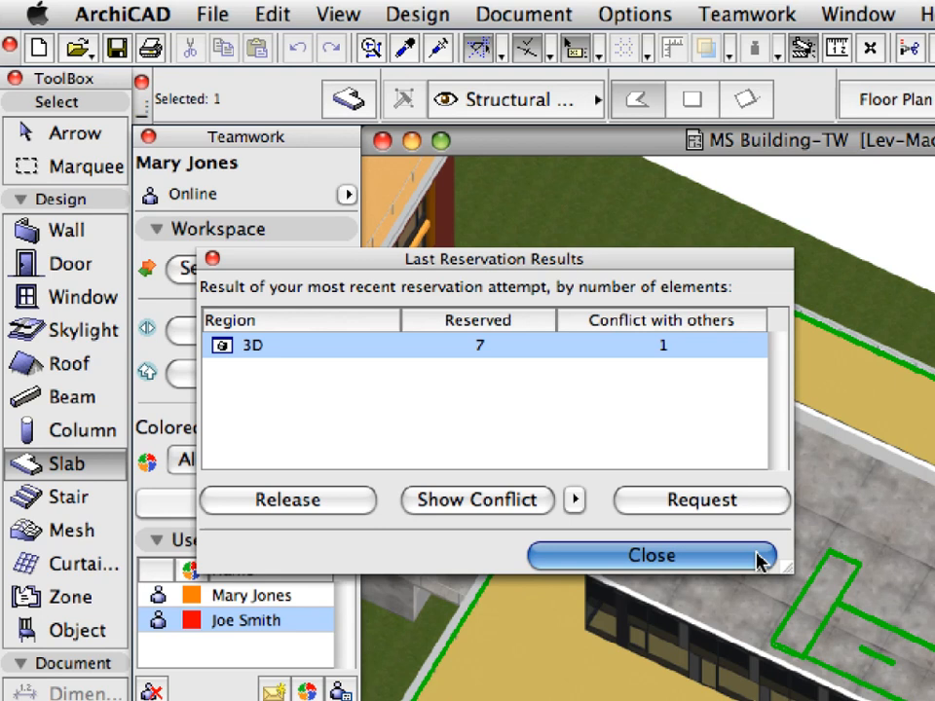
left_click(759, 557)
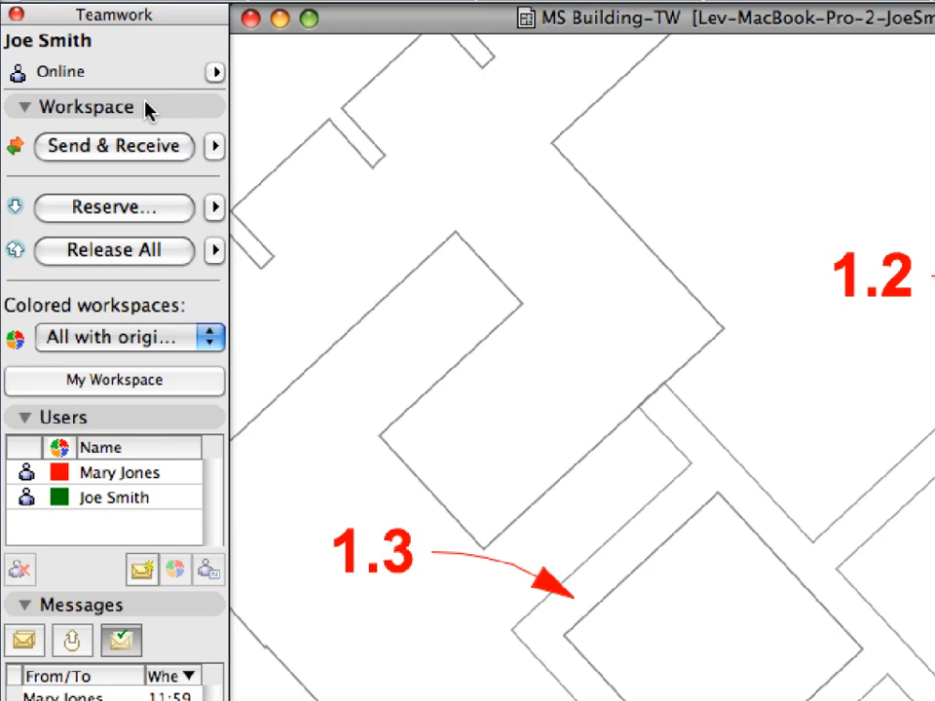
Step: As the slab's owner, collapse the user list and open the received ownership request to read its message
left_click(26, 417)
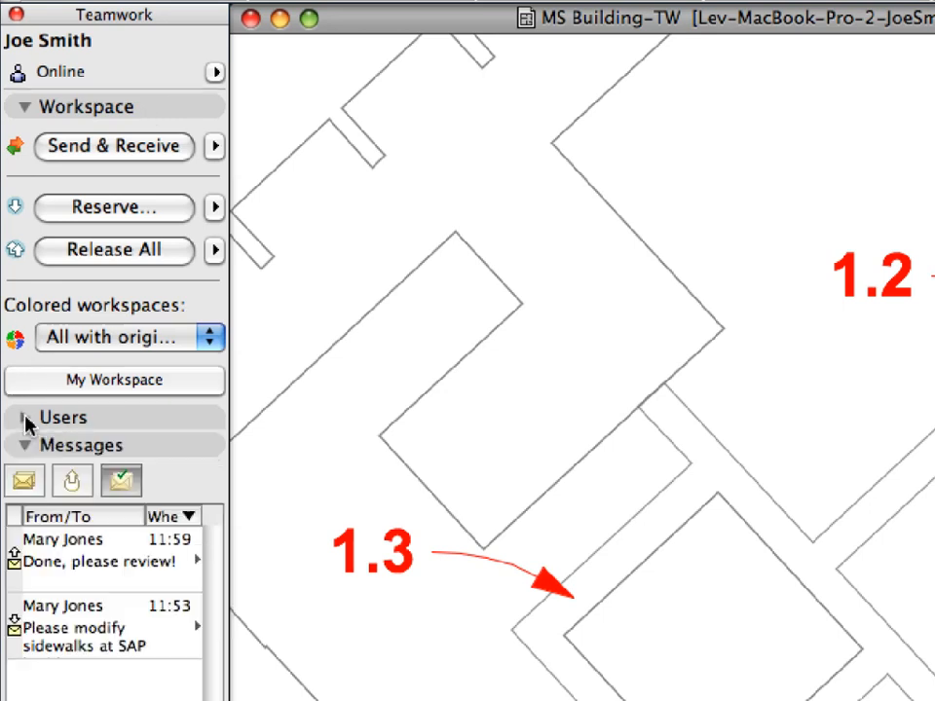
left_click(24, 481)
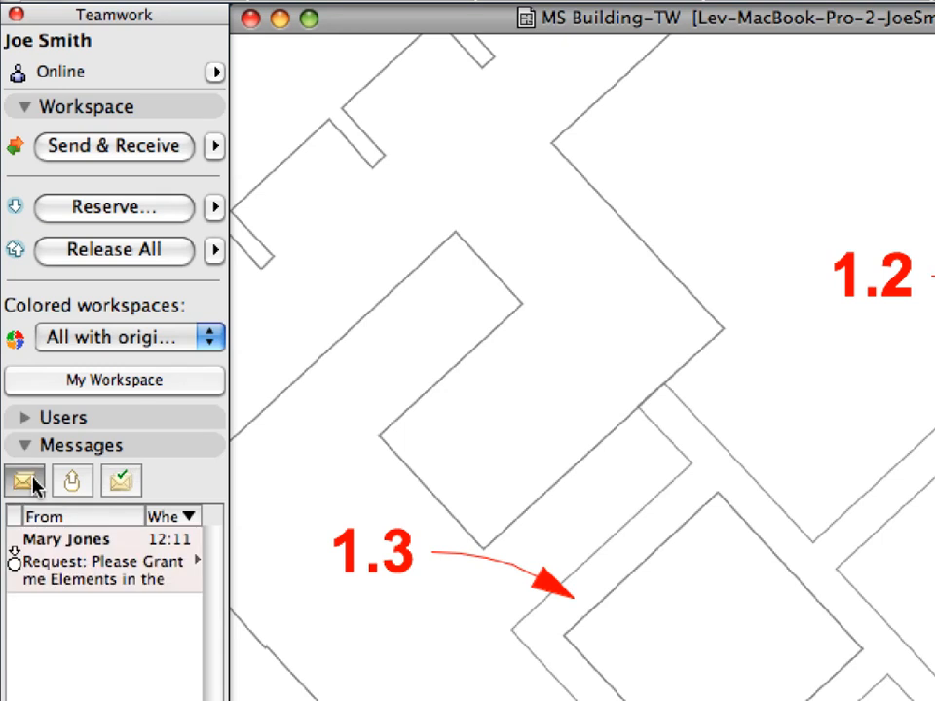
double_click(125, 578)
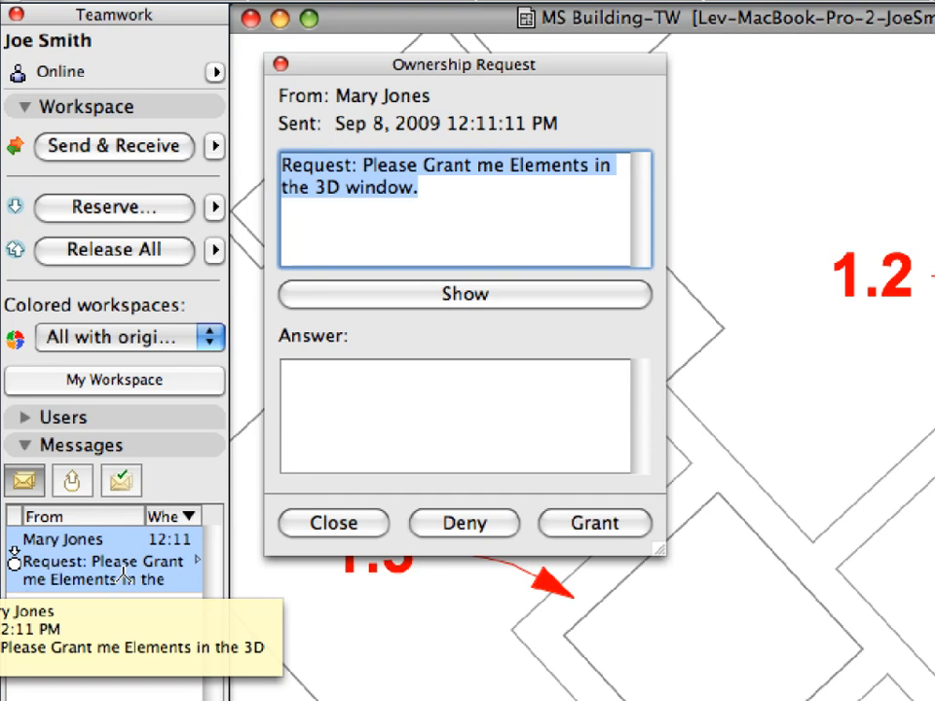
left_click(485, 96)
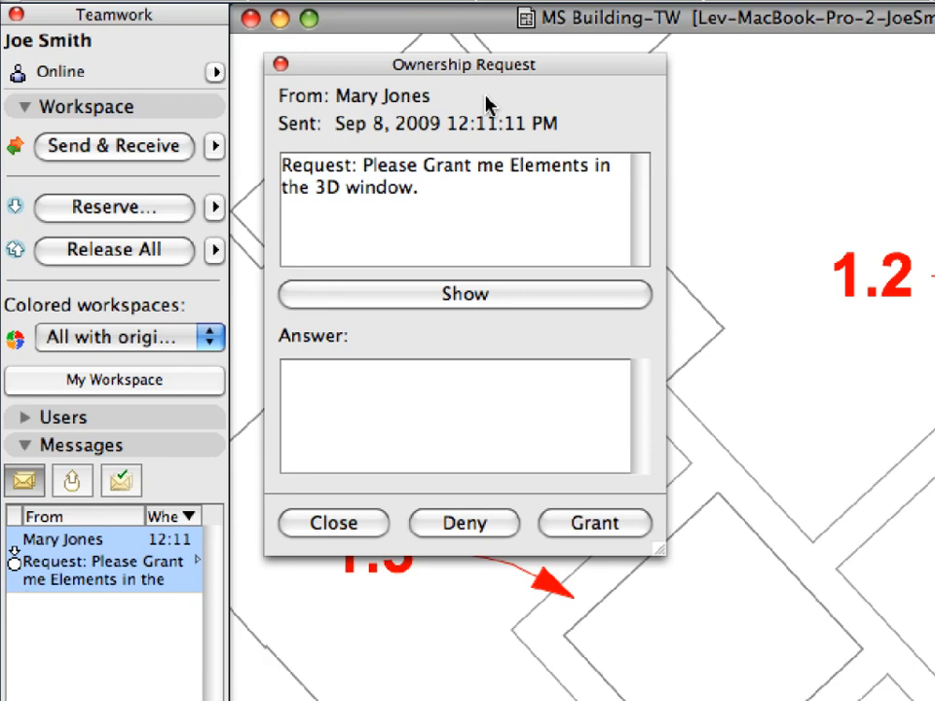
left_click_drag(440, 201, 281, 166)
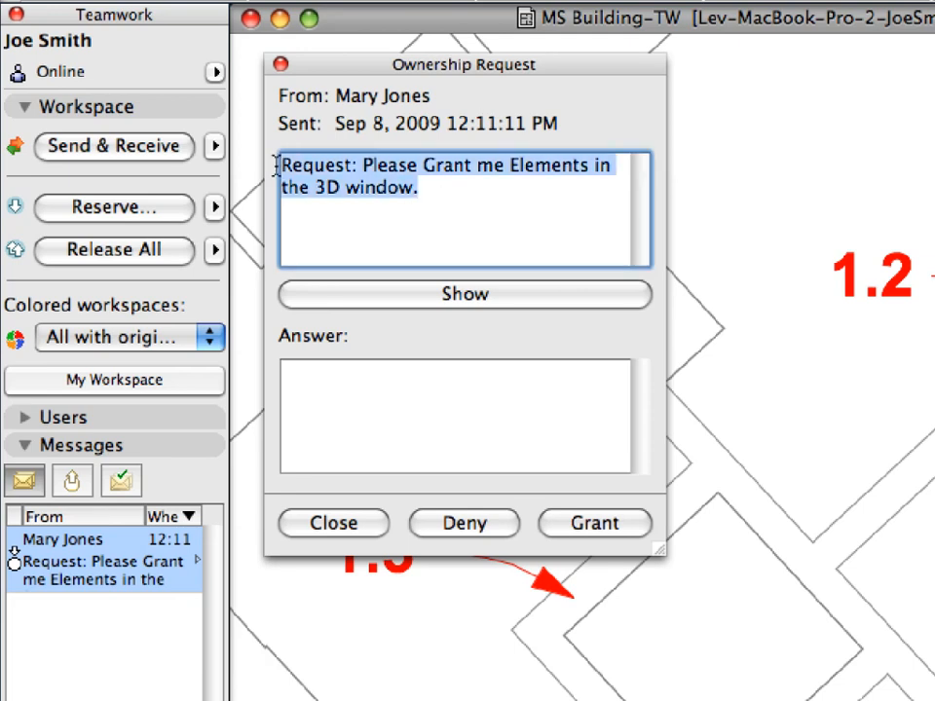
left_click(463, 220)
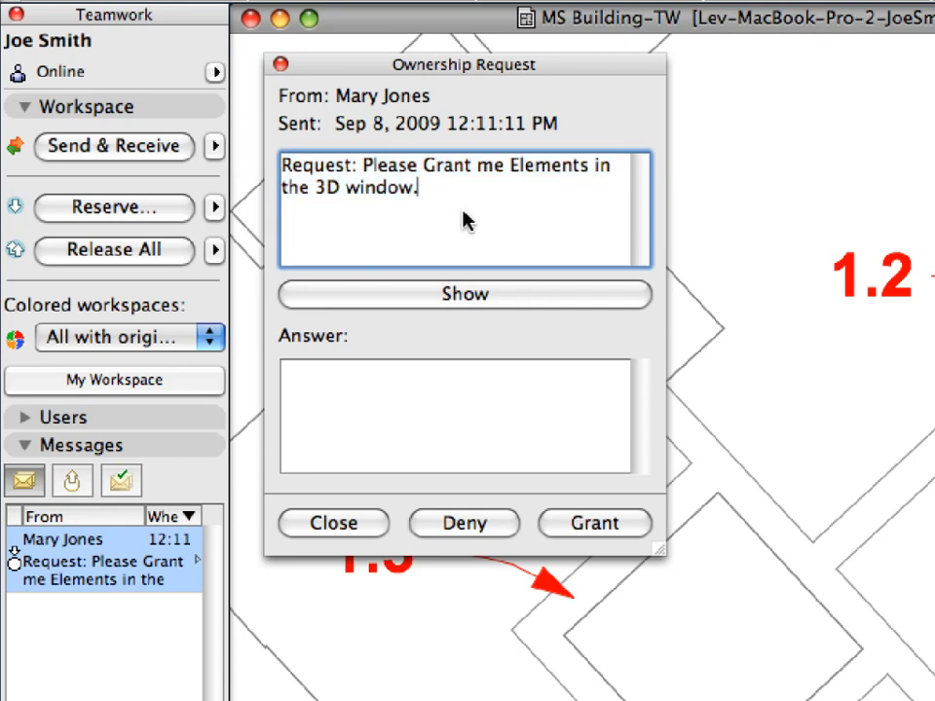
Step: Show the requested slab in the 3D window, check it up close, and grant the ownership request
left_click(538, 296)
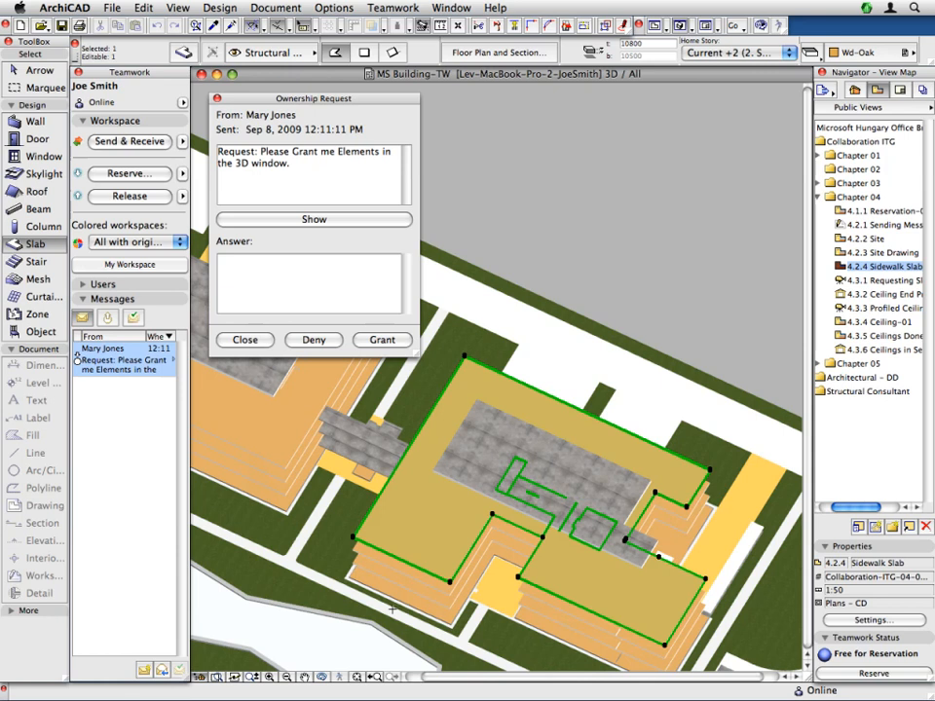
scroll(391, 612, "up", 5)
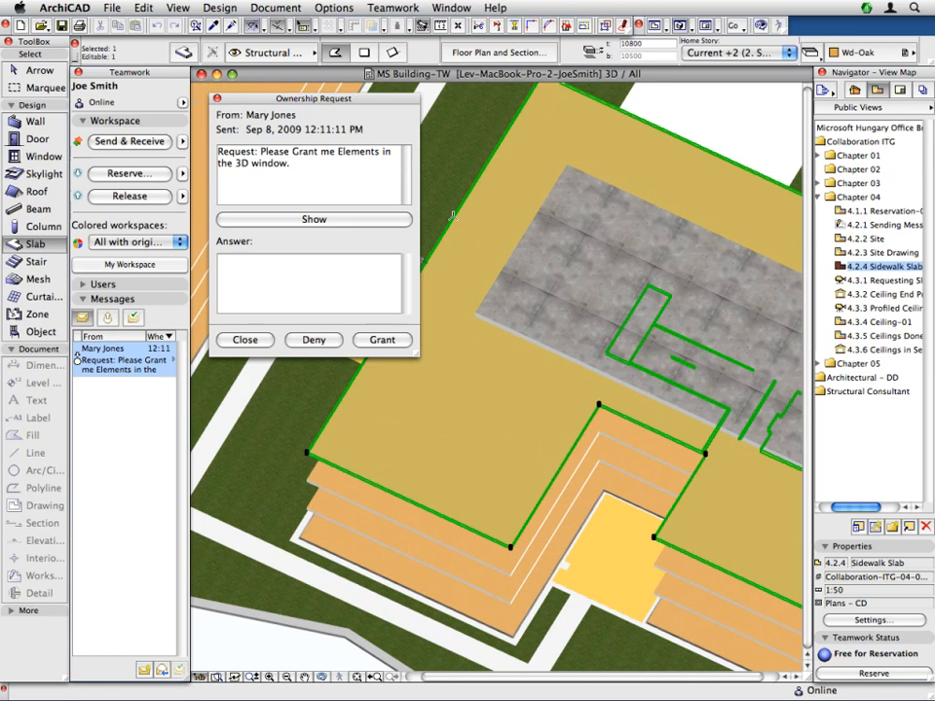
key("shift")
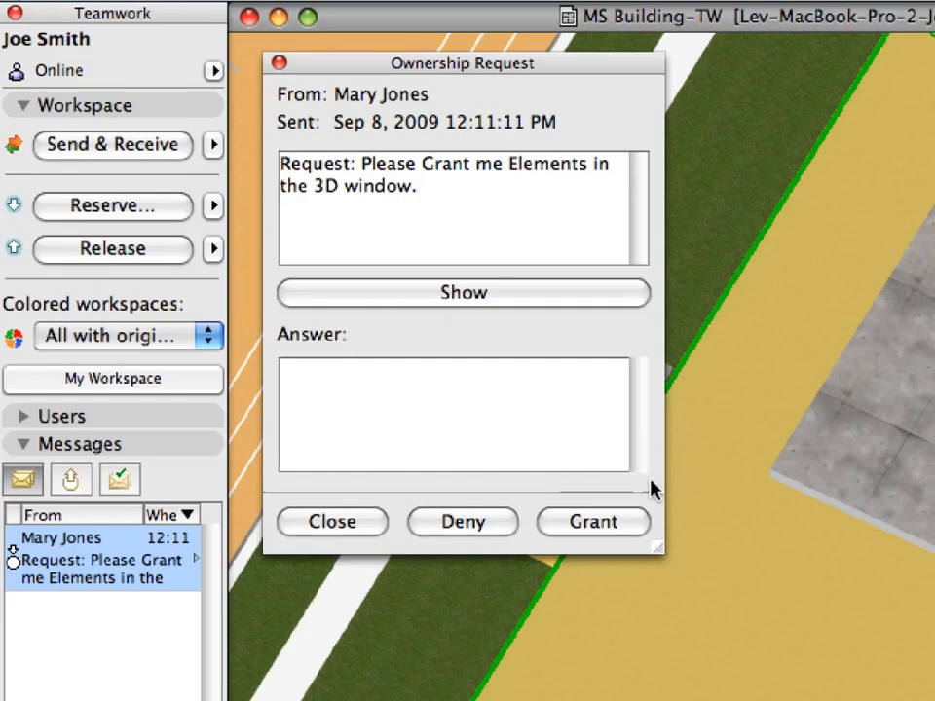
left_click(406, 342)
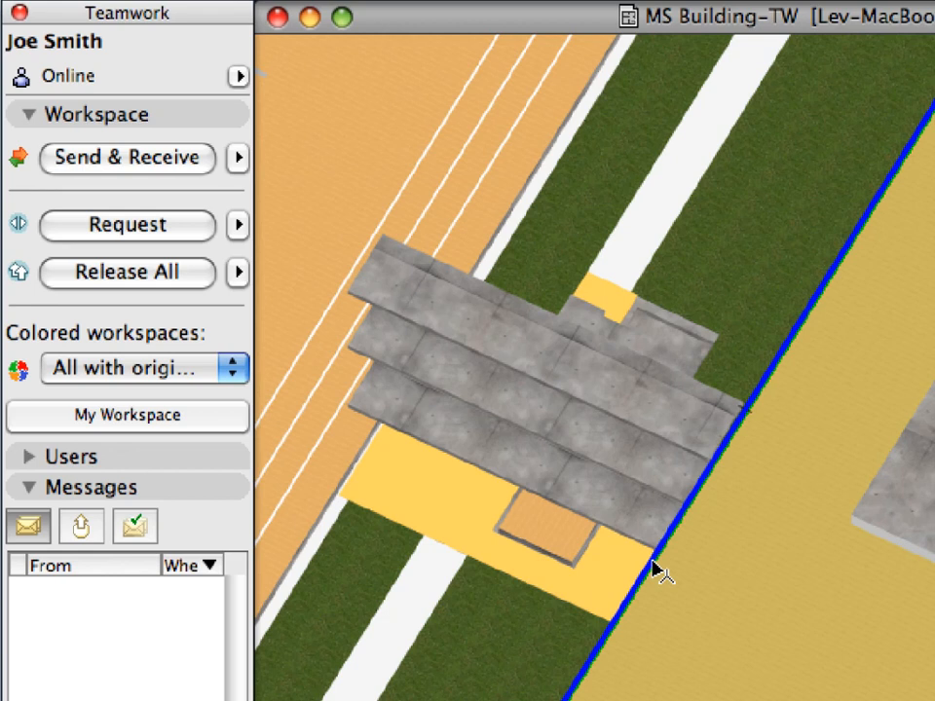
Step: As the slab's owner, list the completed messages and look at the granted ownership request
mouse_move(590, 523)
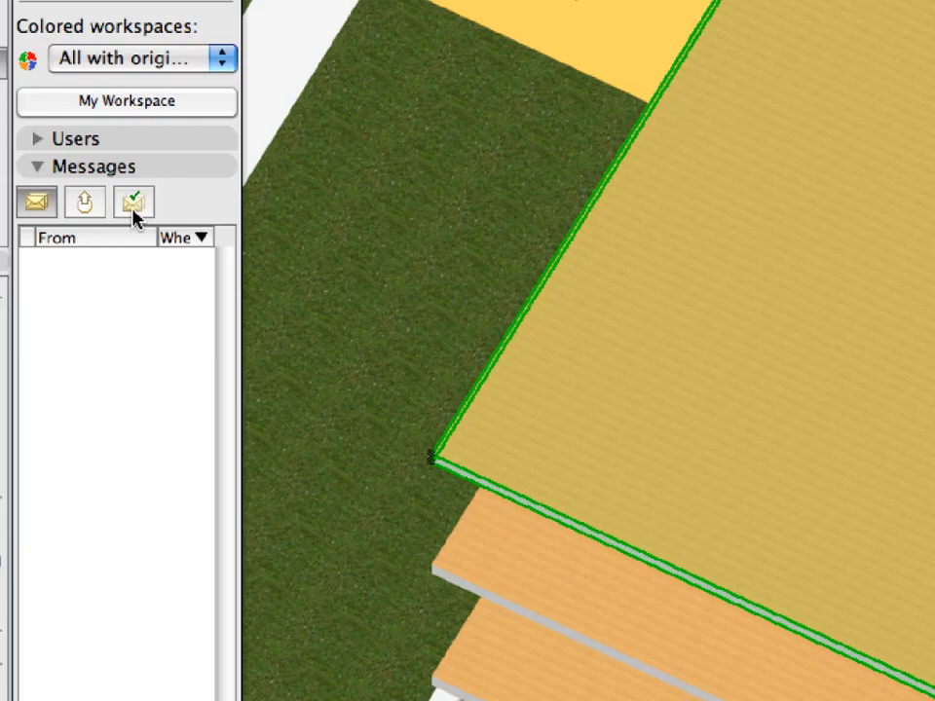
left_click(134, 202)
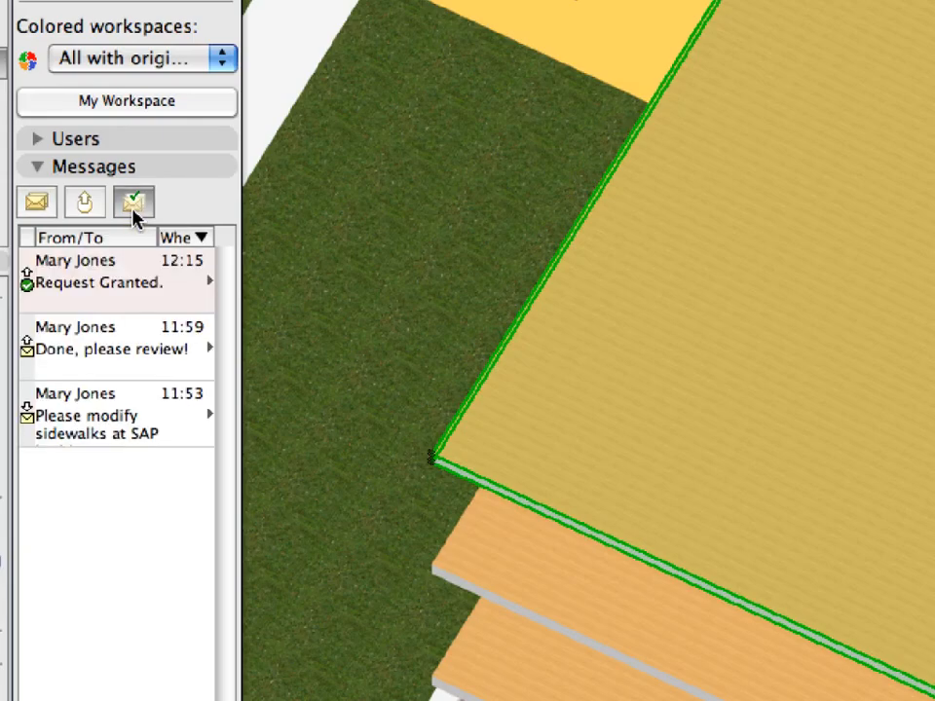
left_click(156, 285)
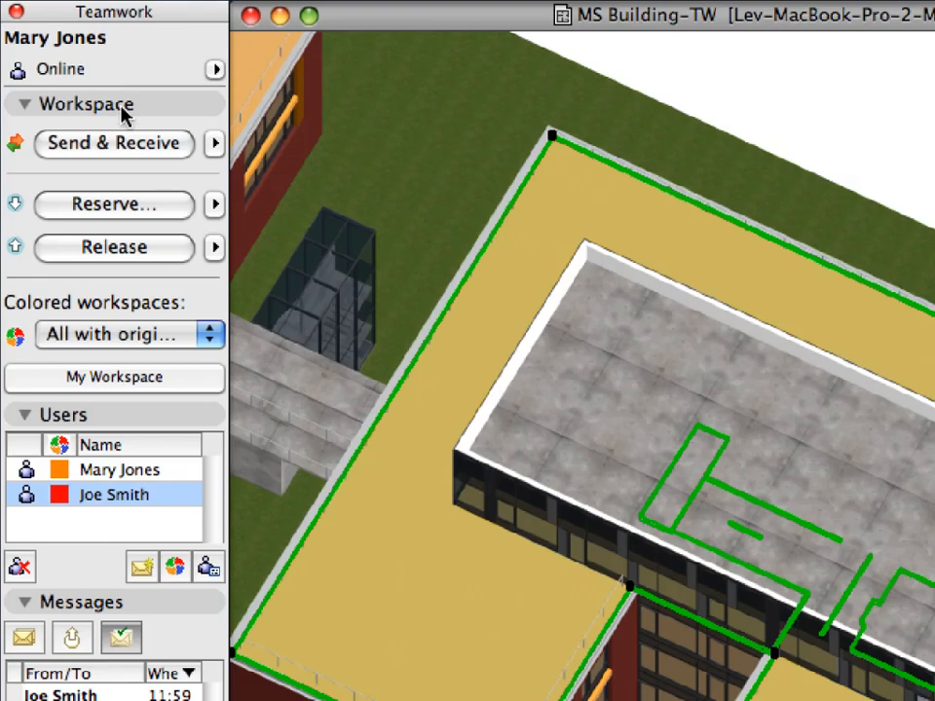
Step: As the requester, show the incoming messages with the user list collapsed, and check the granted roof slab's reservation status in 3D
left_click(109, 414)
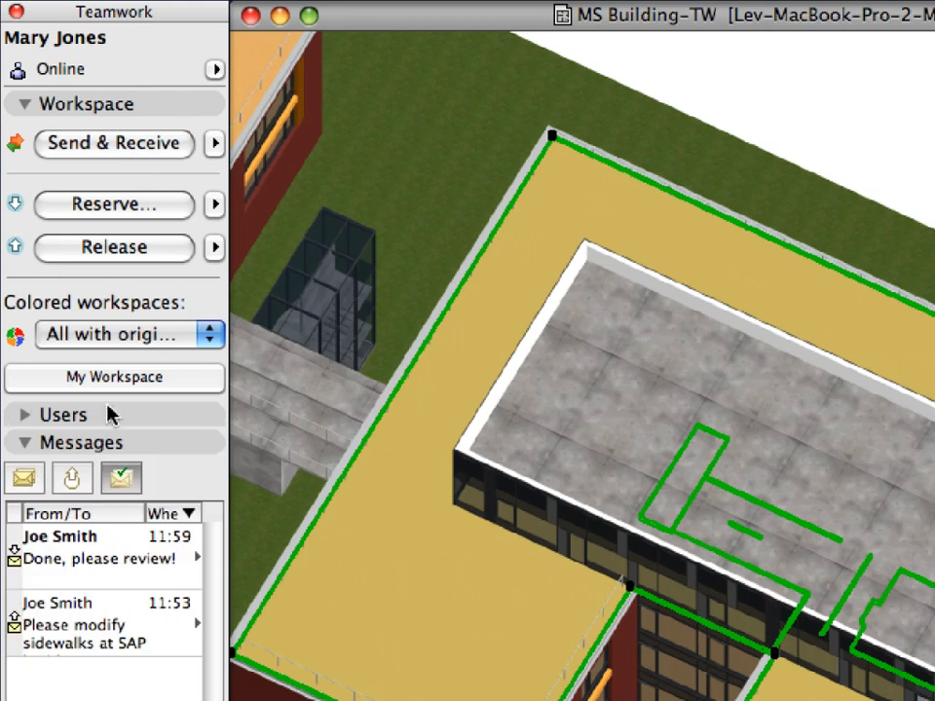
left_click(36, 480)
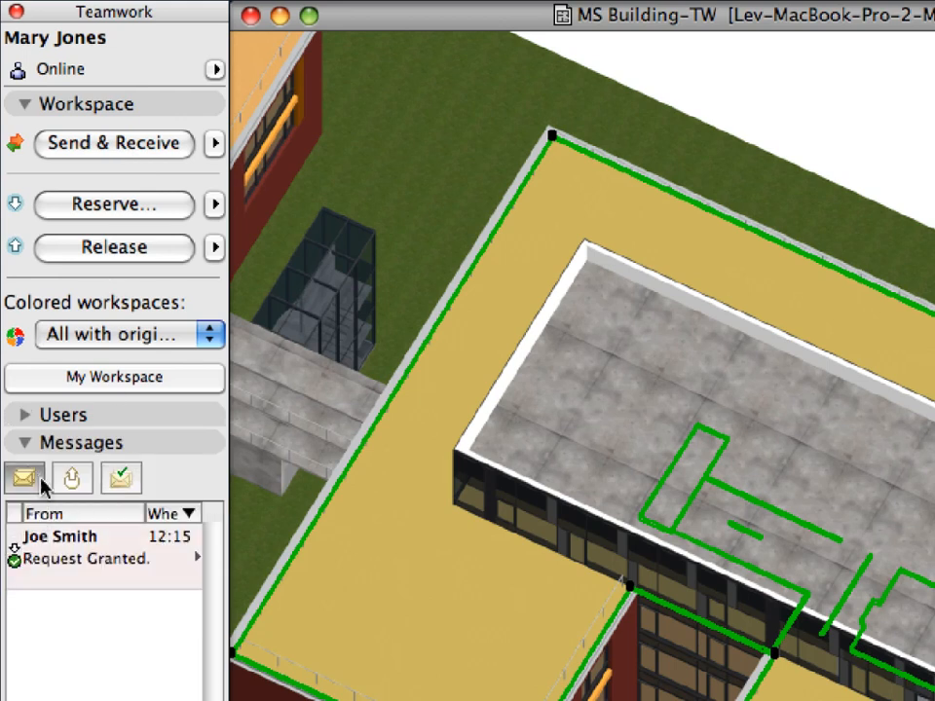
mouse_move(147, 571)
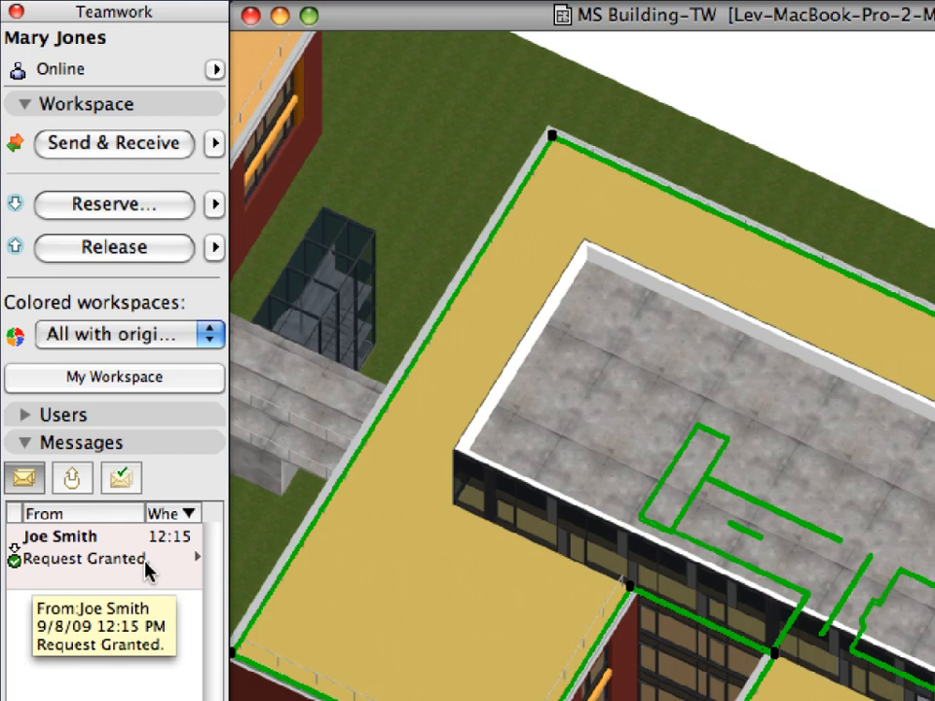
left_click(494, 255)
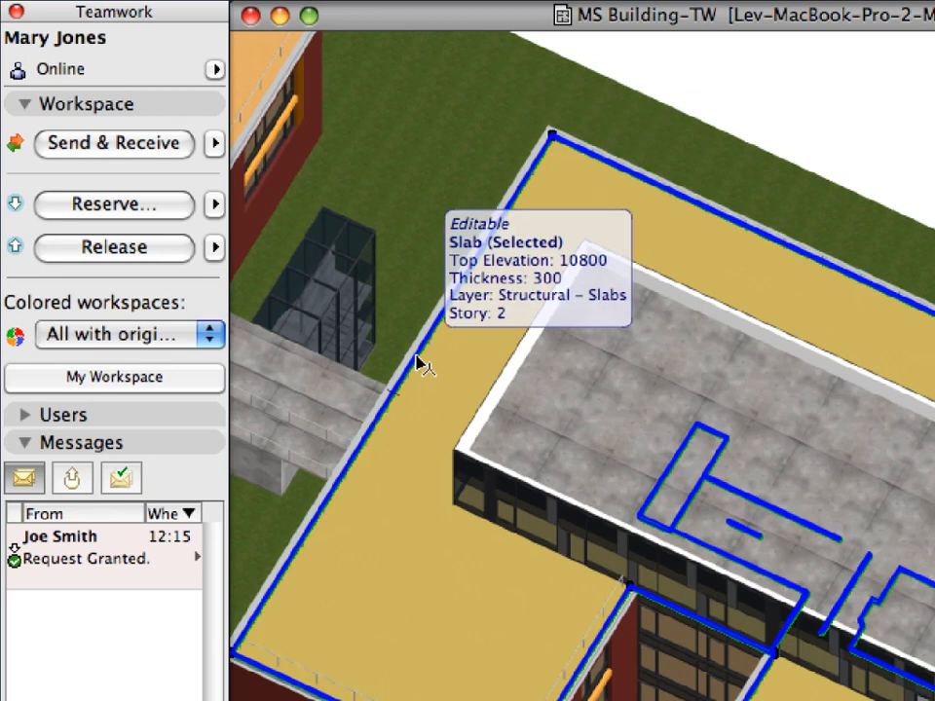
Step: Open the granted ownership request, read its request and answer texts, and move it to the completed messages
double_click(137, 556)
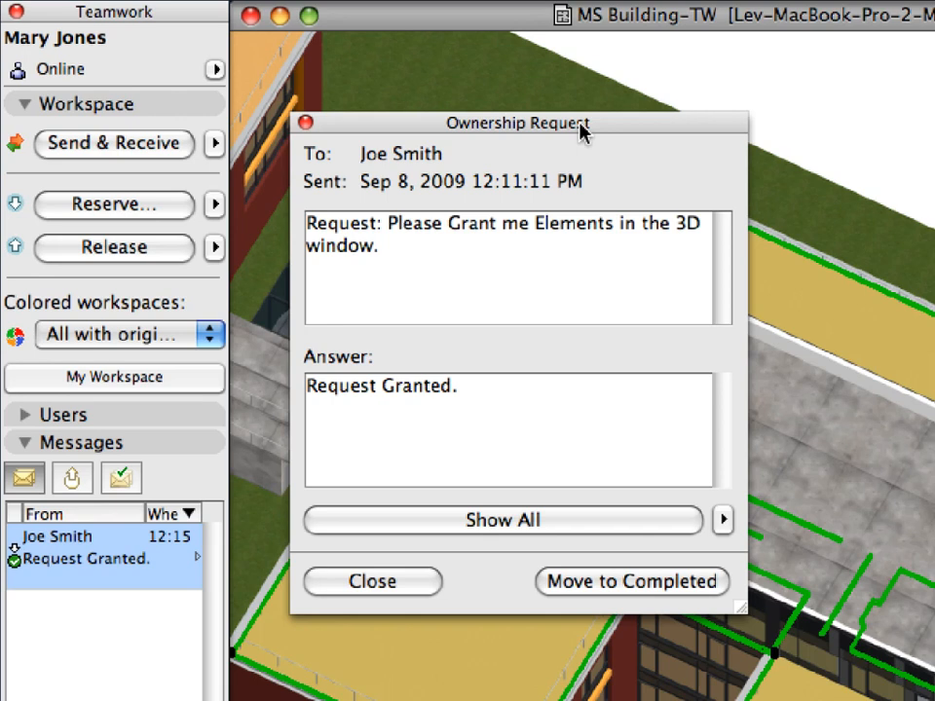
triple_click(409, 258)
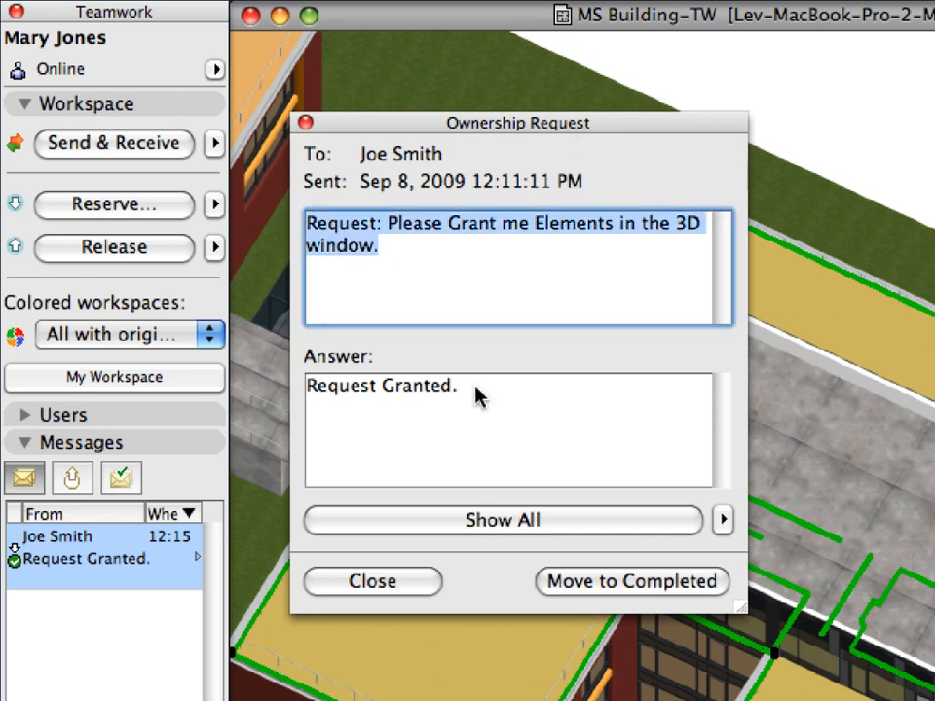
left_click_drag(479, 395, 306, 387)
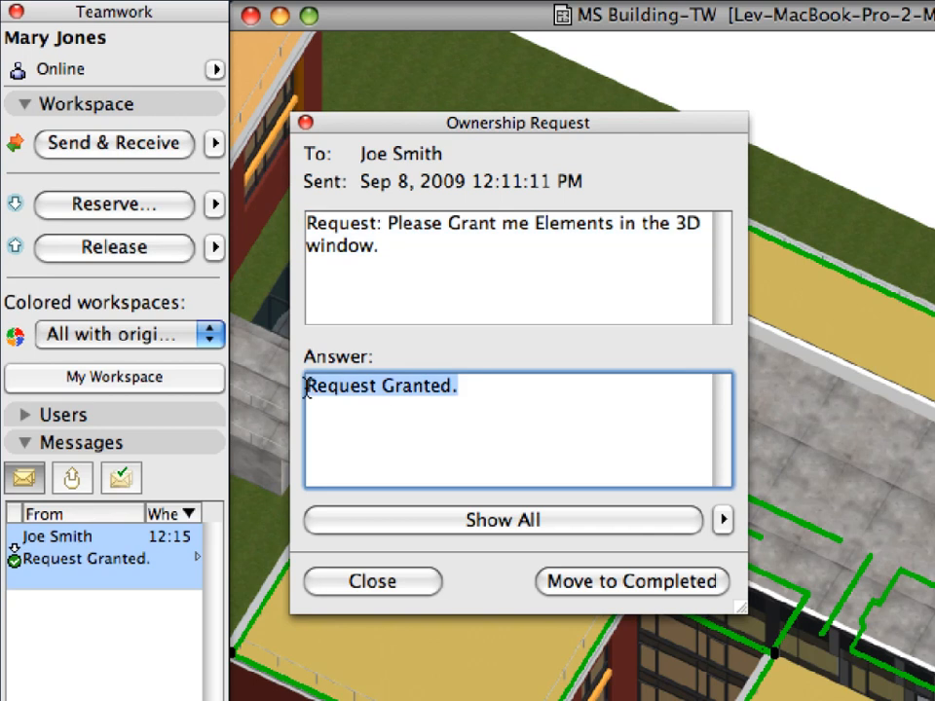
left_click(454, 425)
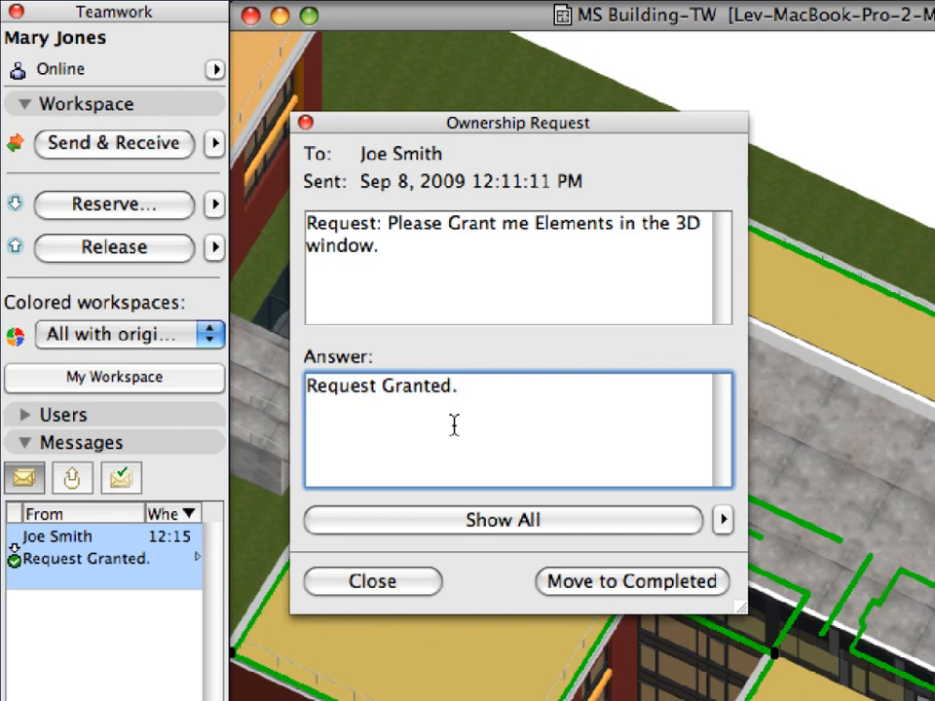
left_click(722, 582)
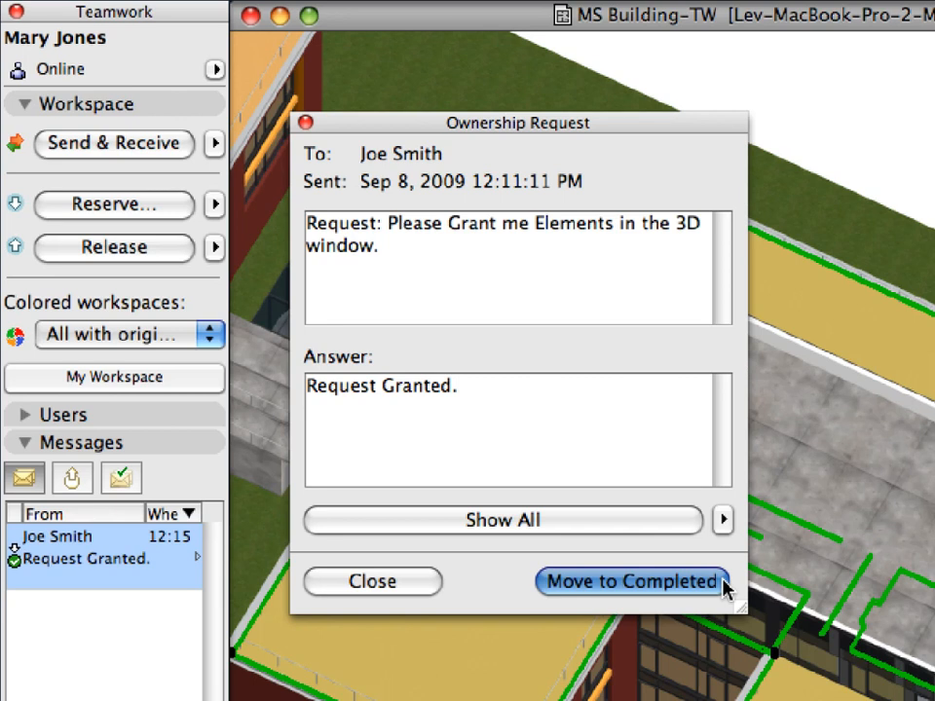
left_click(722, 582)
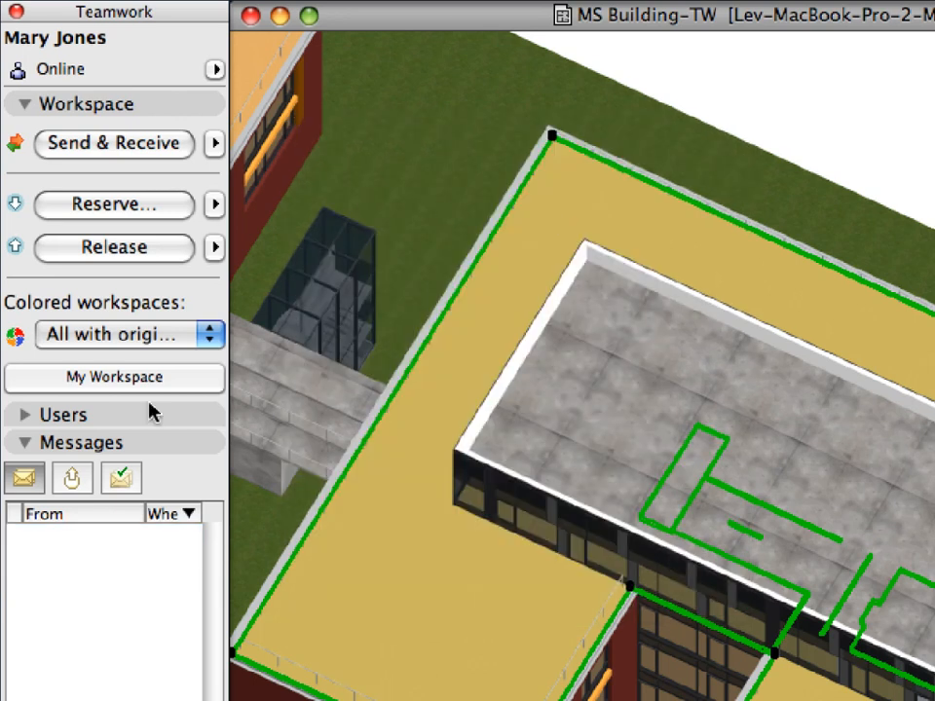
left_click(123, 478)
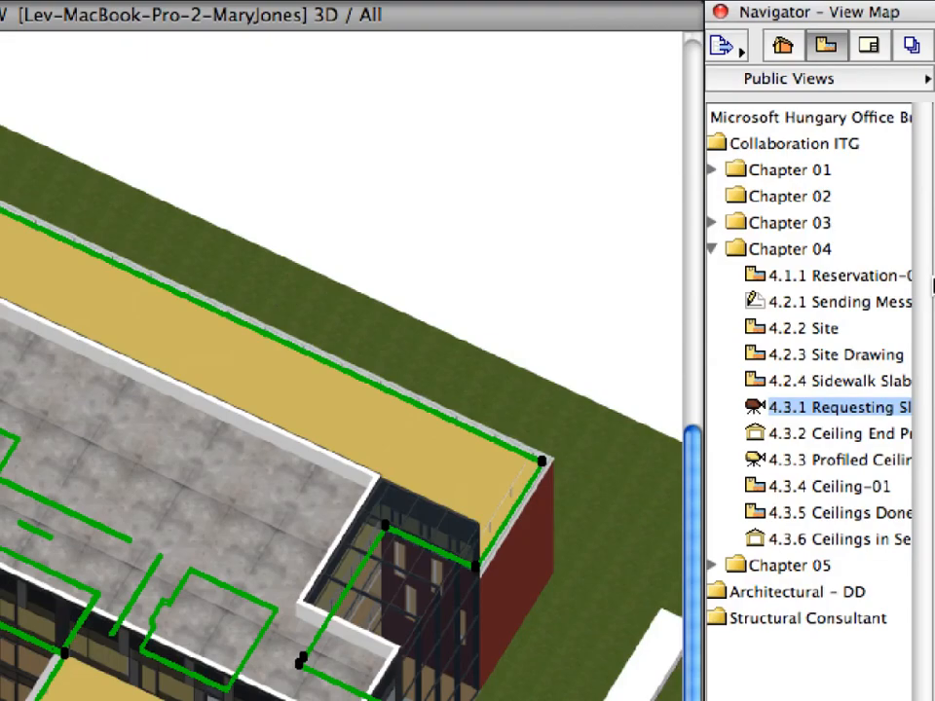
Step: Open the 4.3.1 Requesting Slabs view and set the lowest railed slab's edge under the railing to a 105° custom angle
double_click(785, 416)
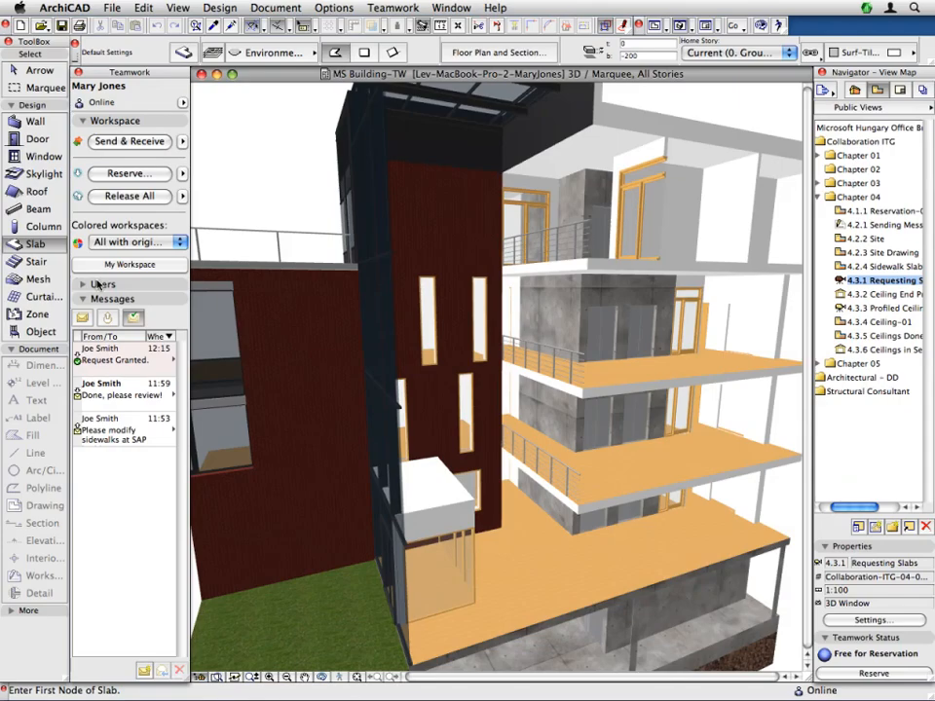
left_click(99, 283)
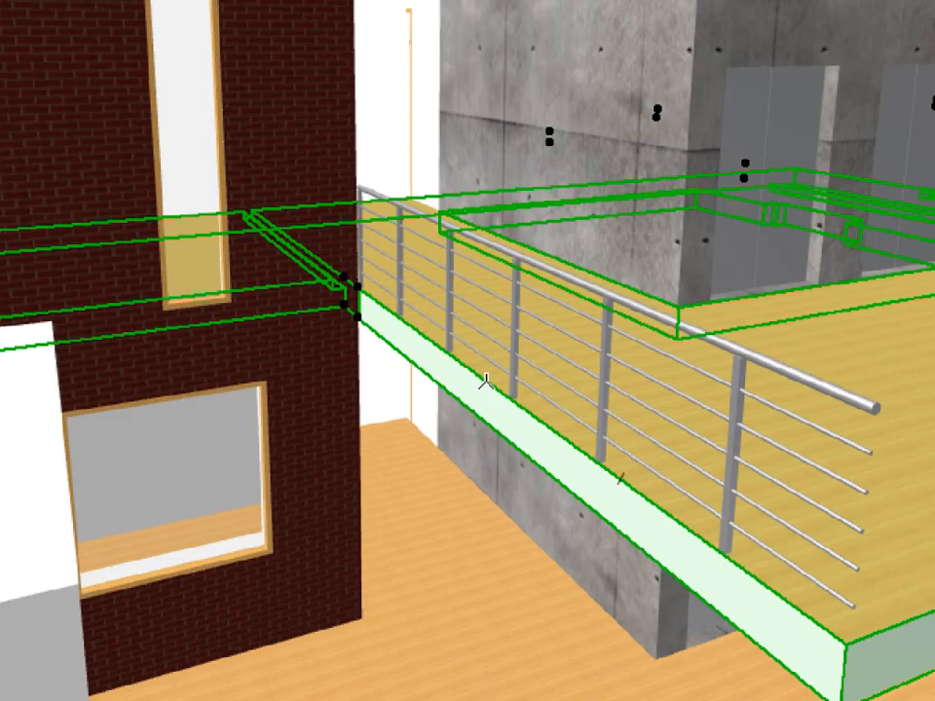
left_click(486, 385)
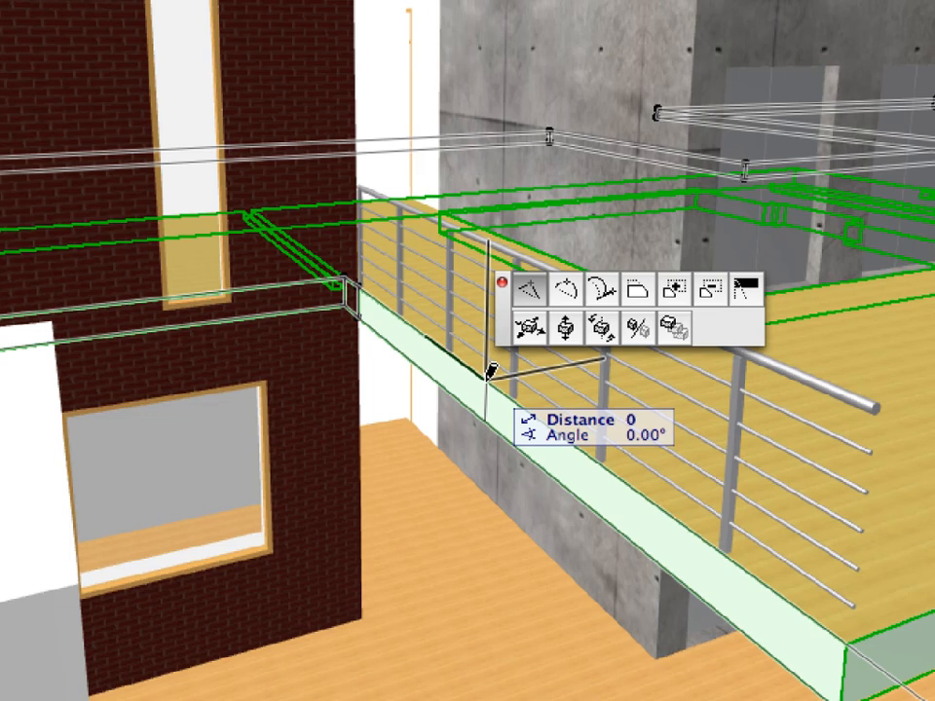
left_click(746, 289)
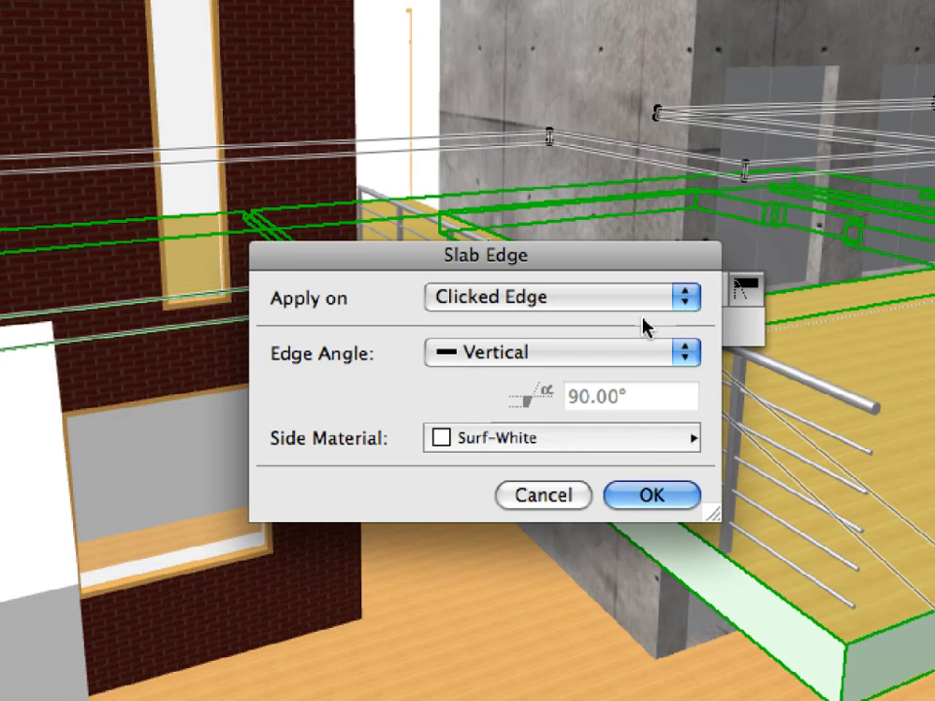
left_click(609, 354)
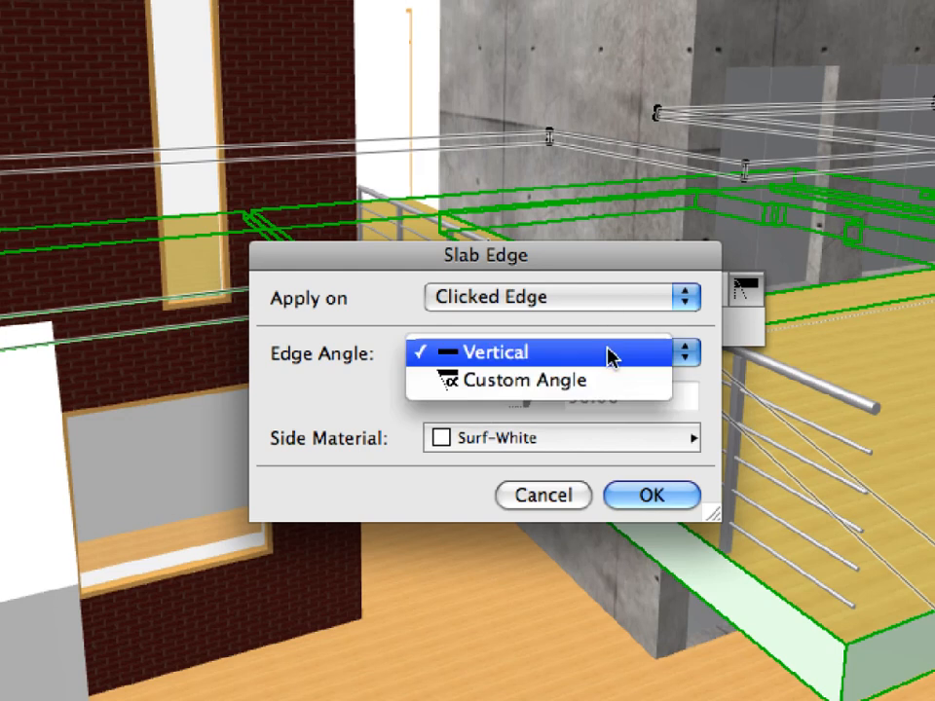
left_click(638, 395)
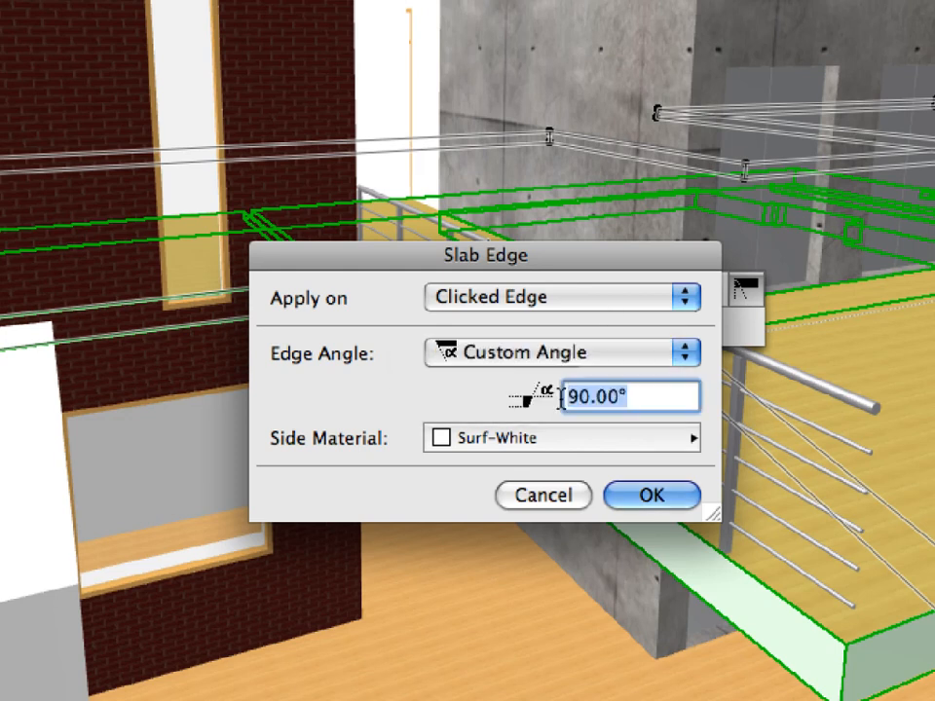
type("105")
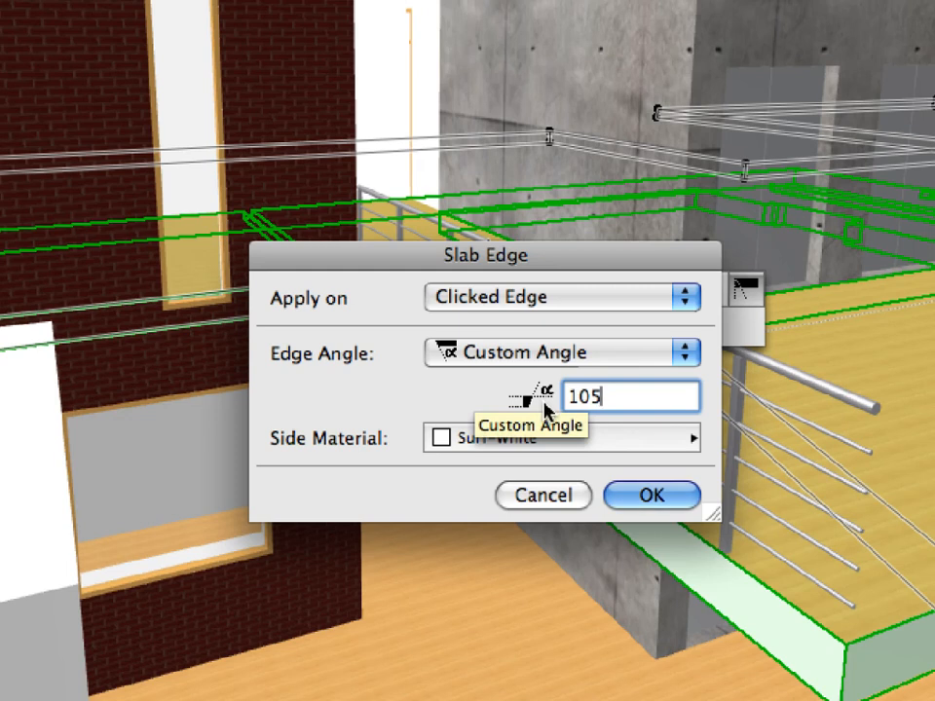
left_click(679, 497)
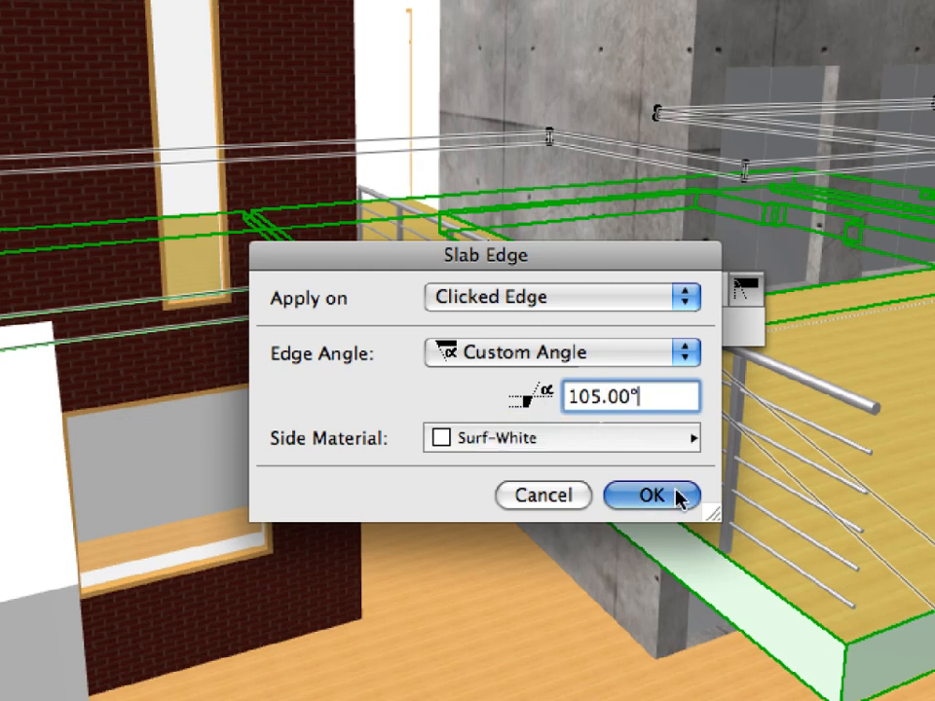
left_click(679, 496)
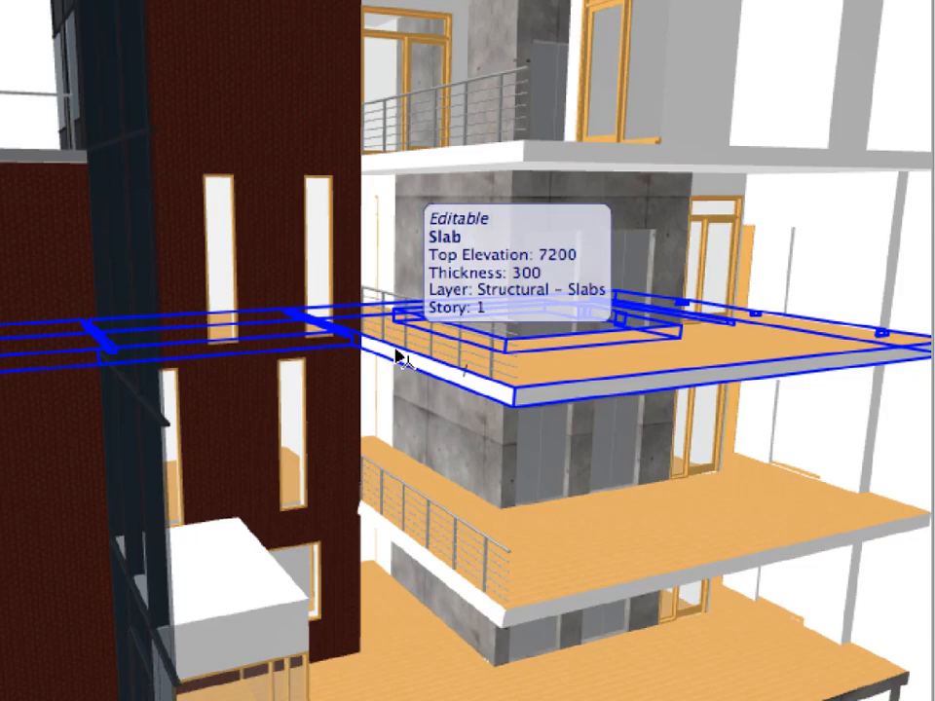
Step: Give the Story 1 slab's edge under the railing a custom angle of 105°, applied to the clicked edge only
left_click(397, 359)
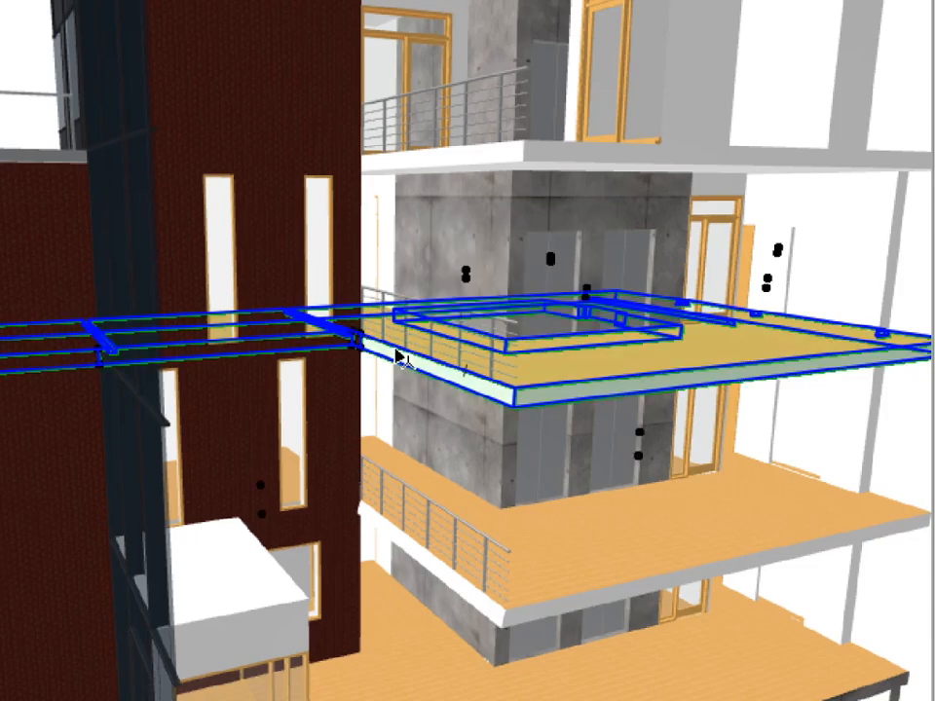
left_click(395, 351)
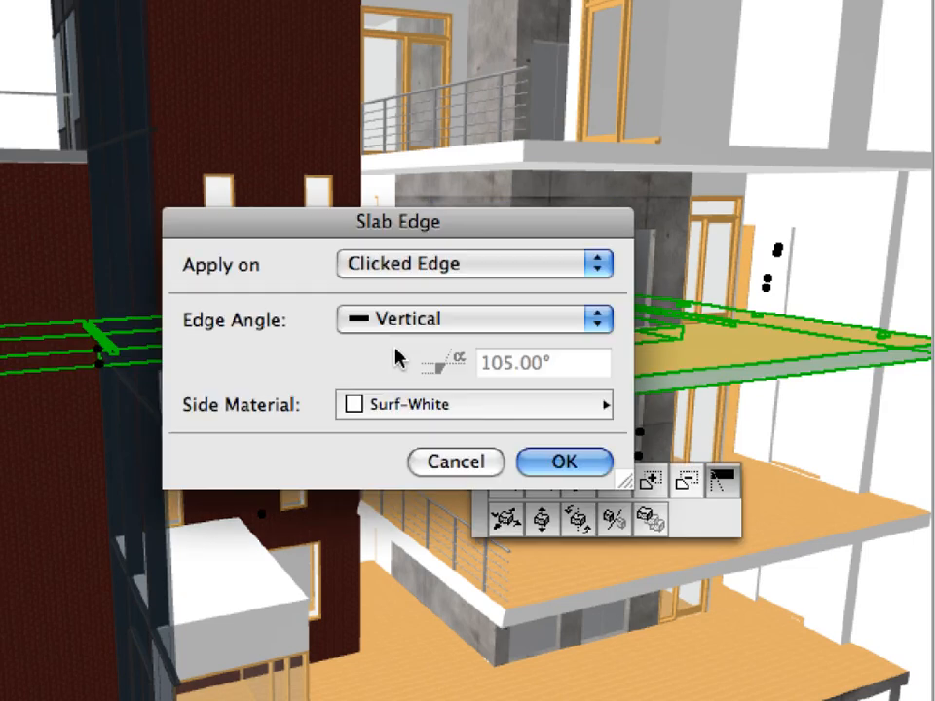
left_click(487, 332)
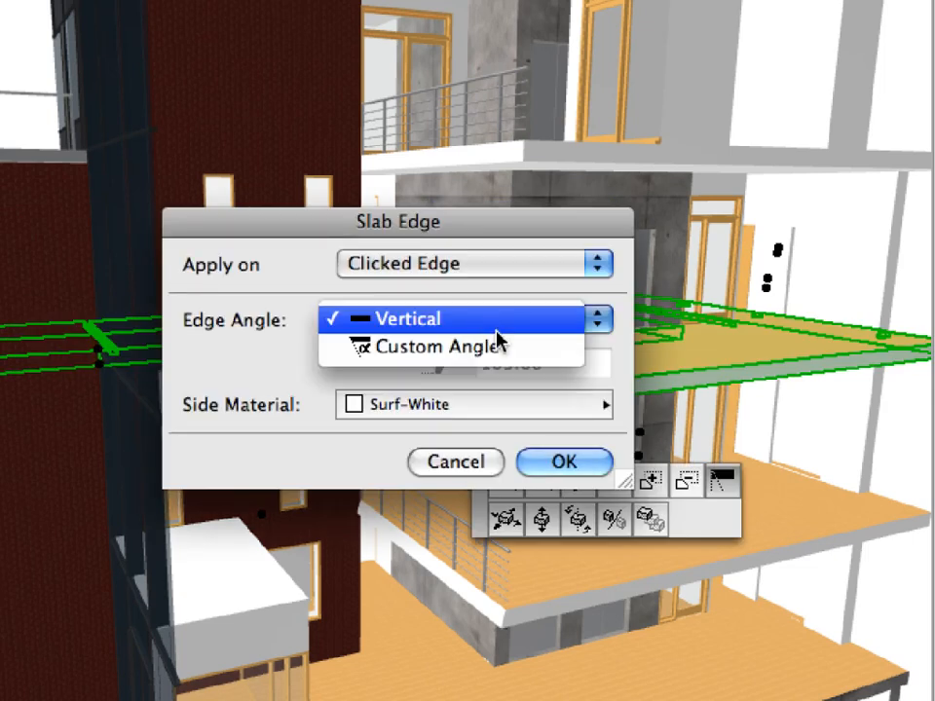
left_click(514, 347)
left_click_drag(556, 365, 478, 364)
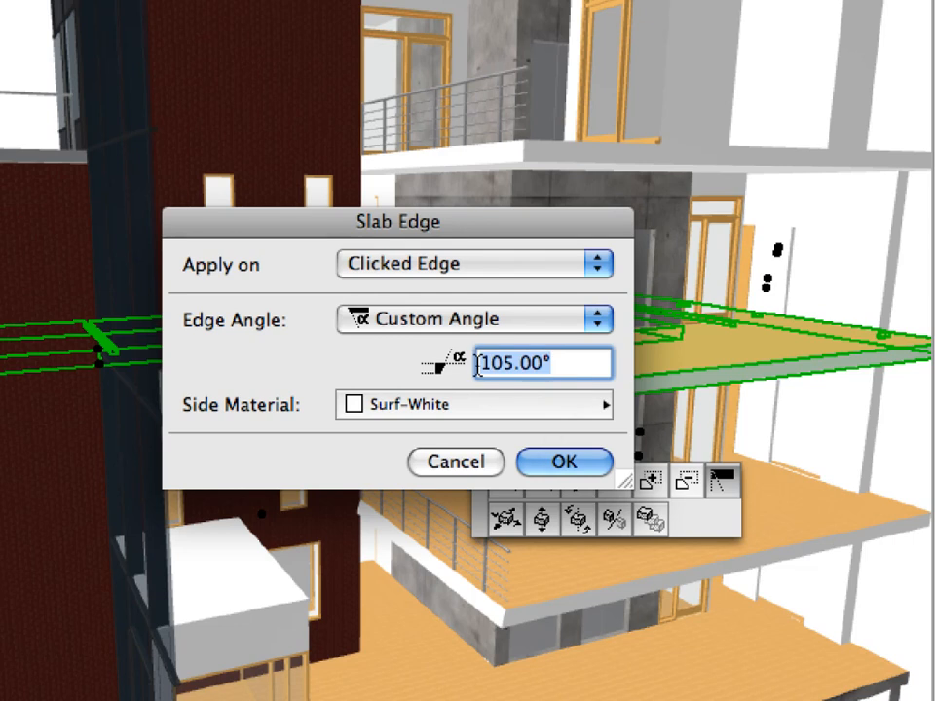
left_click(590, 466)
key("Escape")
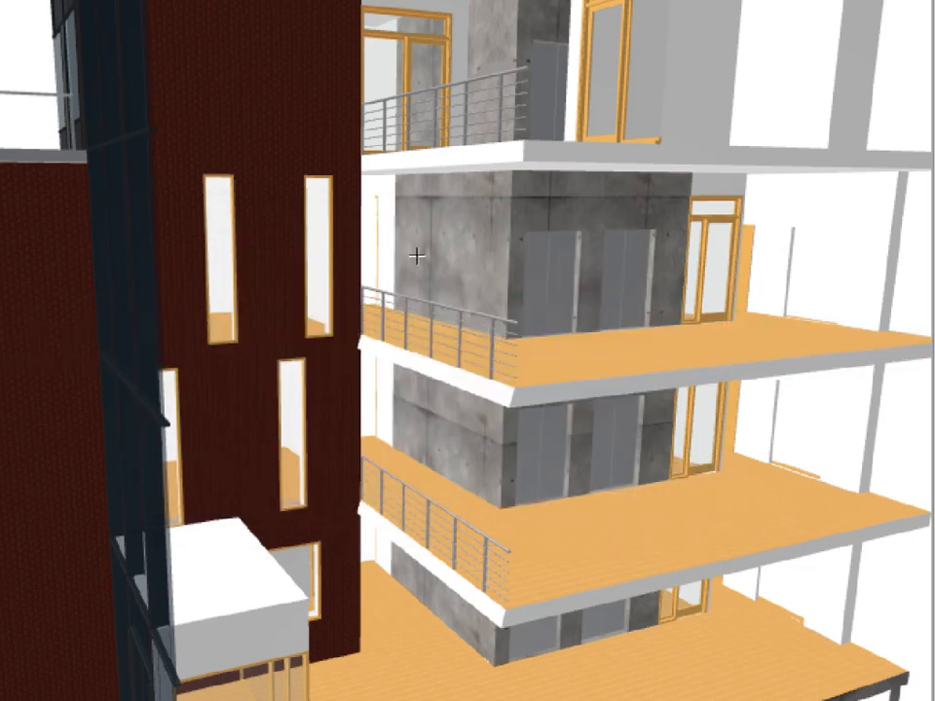
Step: Set the uppermost railed slab's edge under the railing to a custom angle of 105°, clicked edge only
left_click(415, 155, "shift")
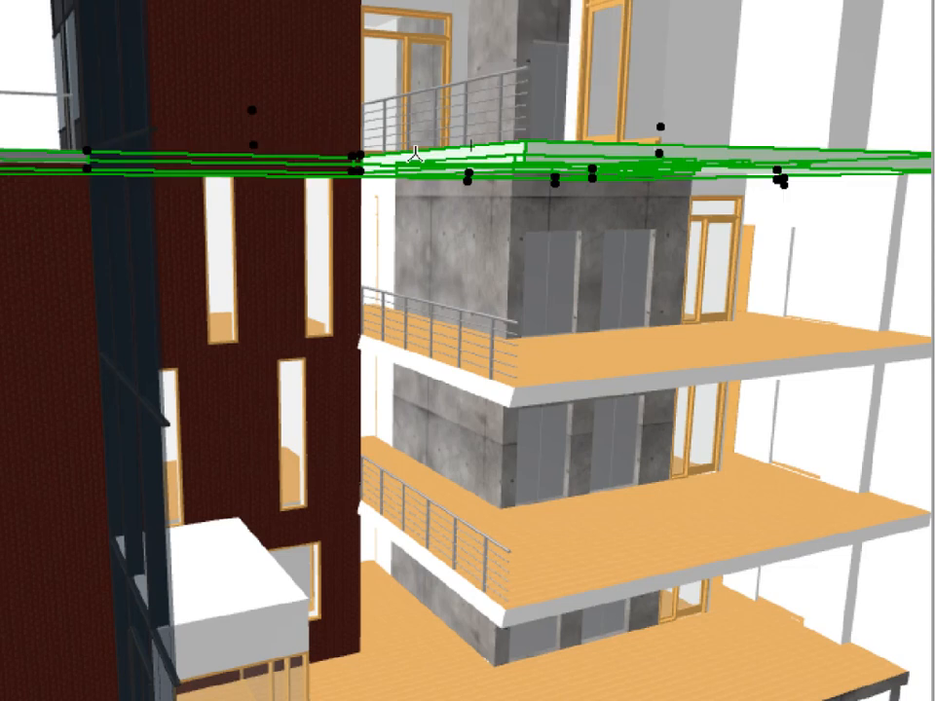
left_click(415, 155)
left_click(482, 129)
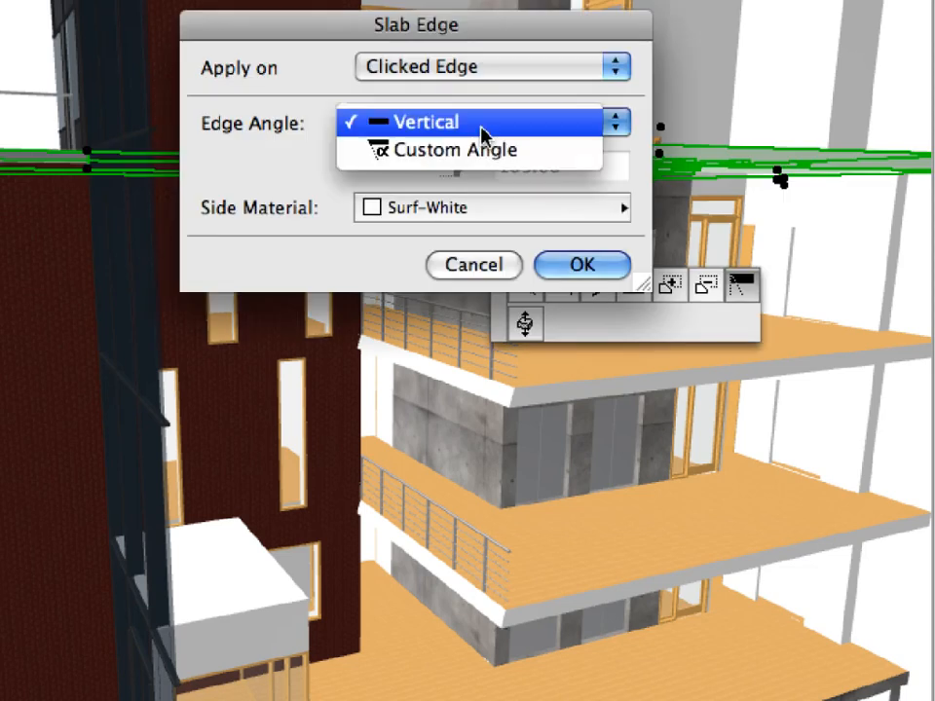
left_click(546, 159)
left_click_drag(568, 171, 494, 165)
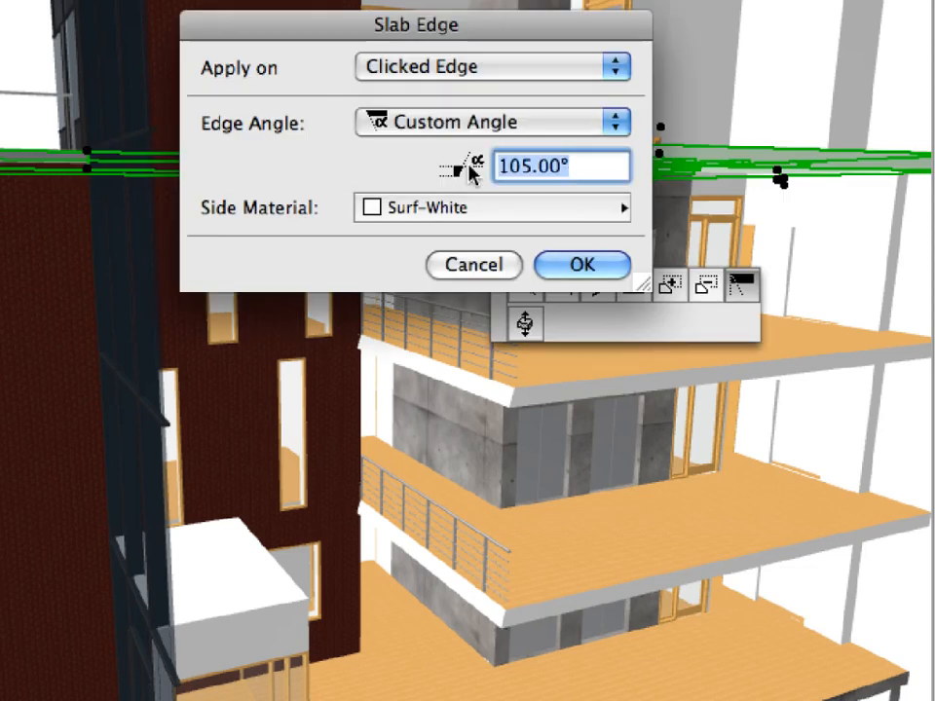
left_click(613, 272)
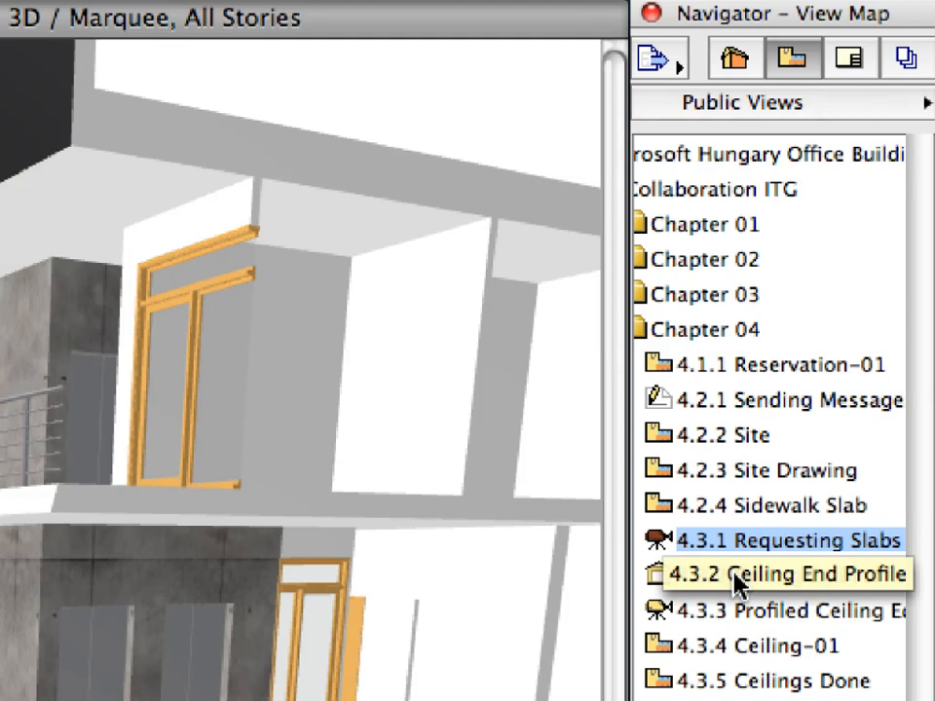
Step: Open the 4.3.2 Ceiling End Profile view and reserve the 50 % fill that forms the slanted end profile
double_click(734, 575)
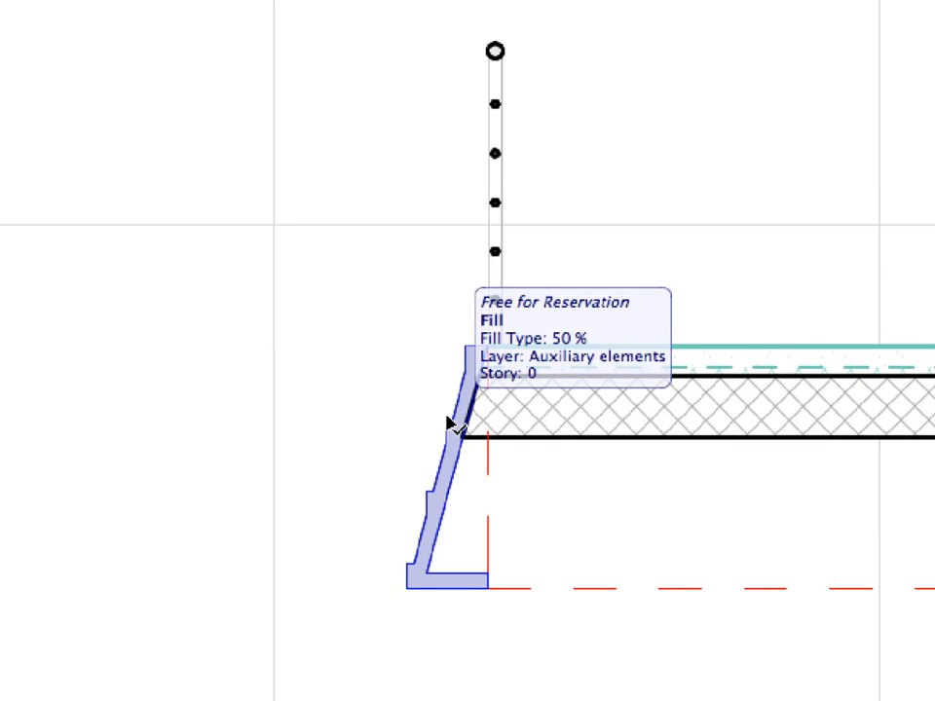
left_click(469, 355)
right_click(466, 352)
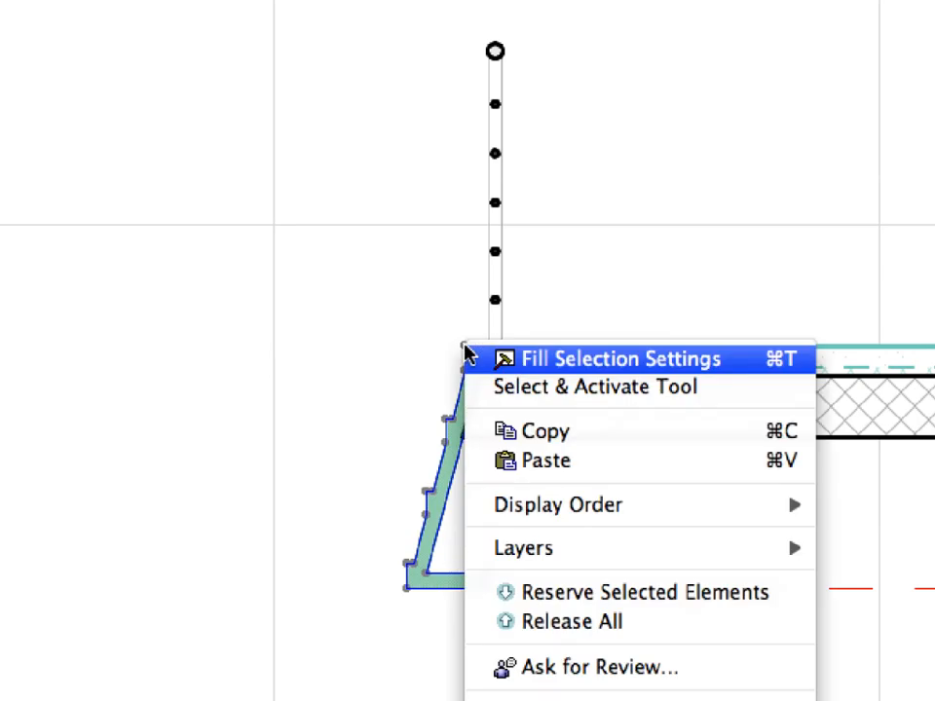
left_click(791, 603)
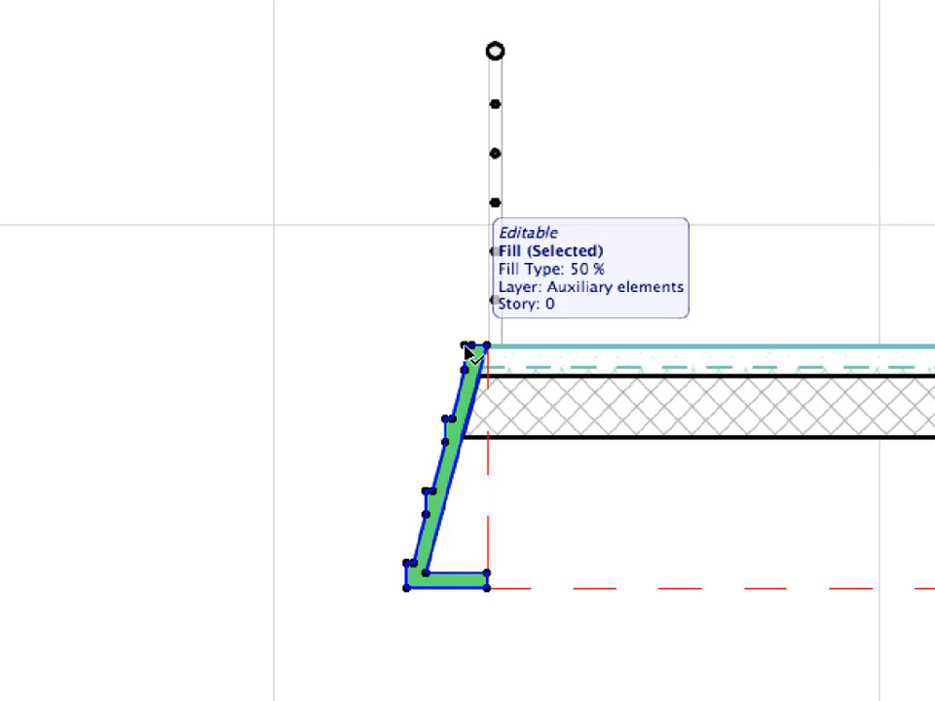
Step: Start assigning the selected 50 % fill to the listed teammate and clear the default assignment message
right_click(46, 56)
mouse_move(343, 424)
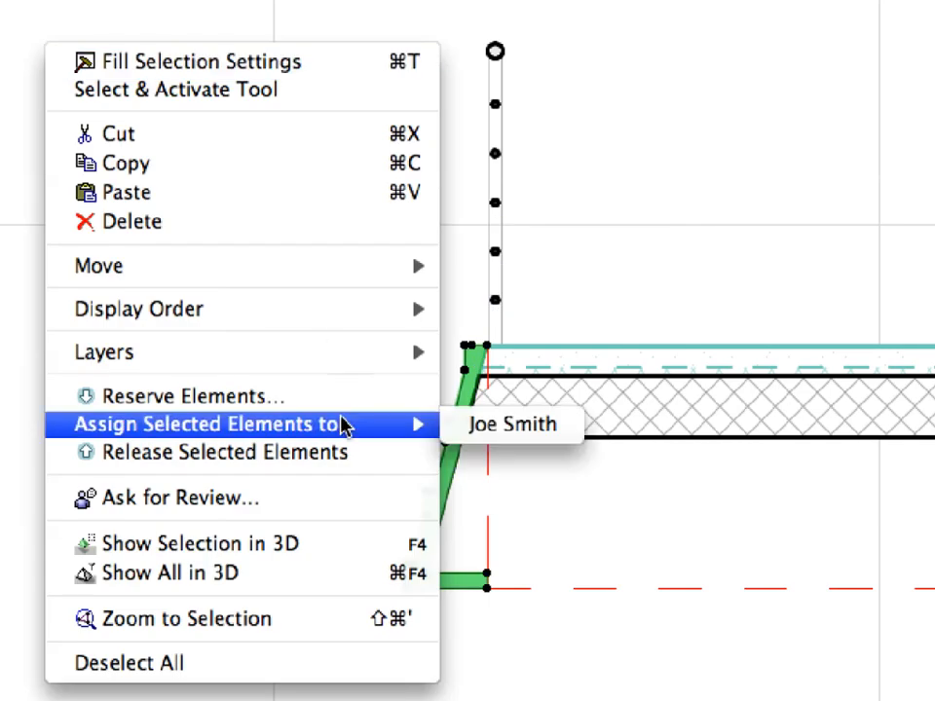
left_click(562, 430)
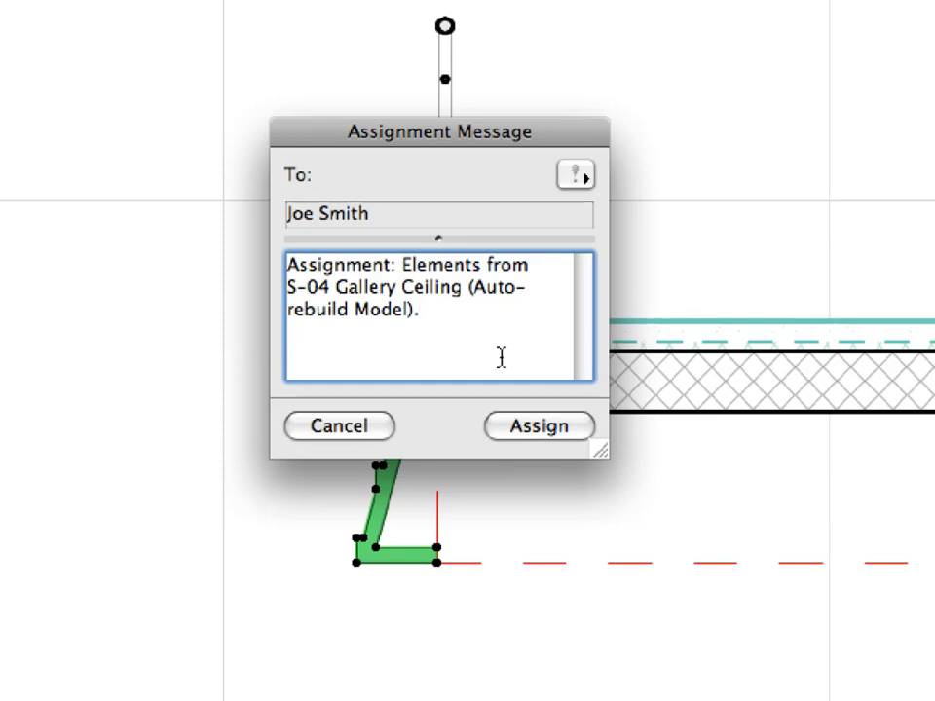
left_click_drag(478, 344, 268, 263)
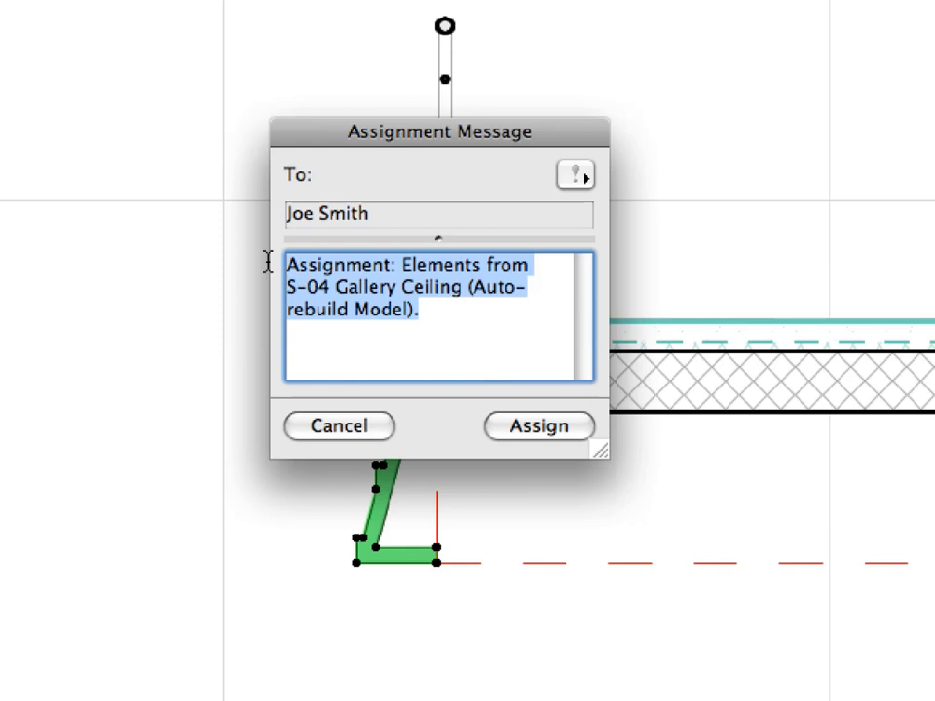
key("BackSpace")
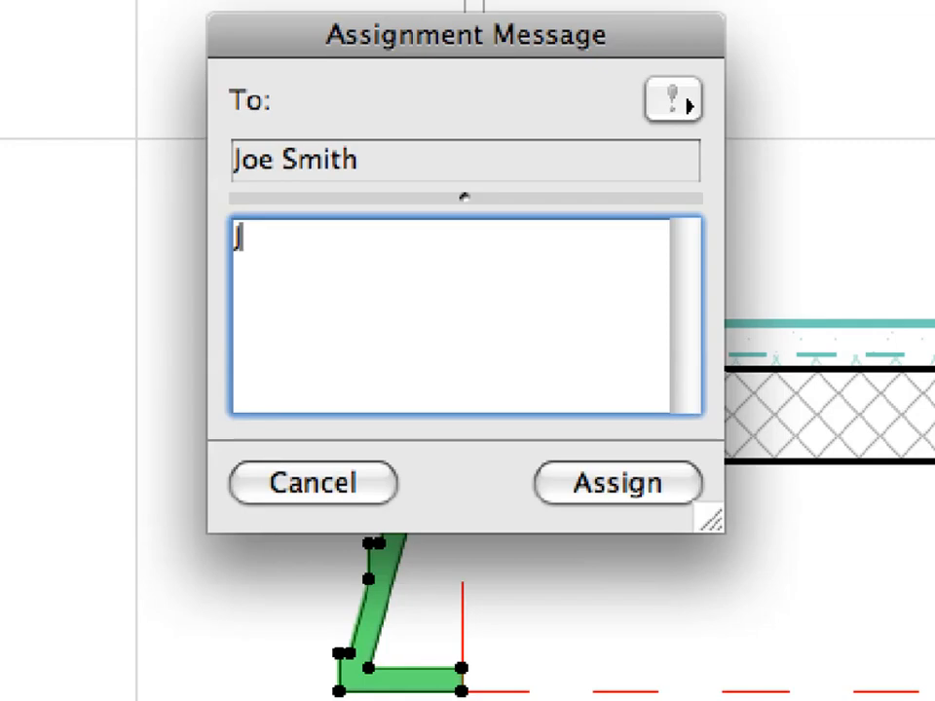
Step: Write a message asking the teammate to create Beam Profile from this Fill and use these profiled beams to provide a closing structure for the suspended ceiling's edges
type("Joe, please create")
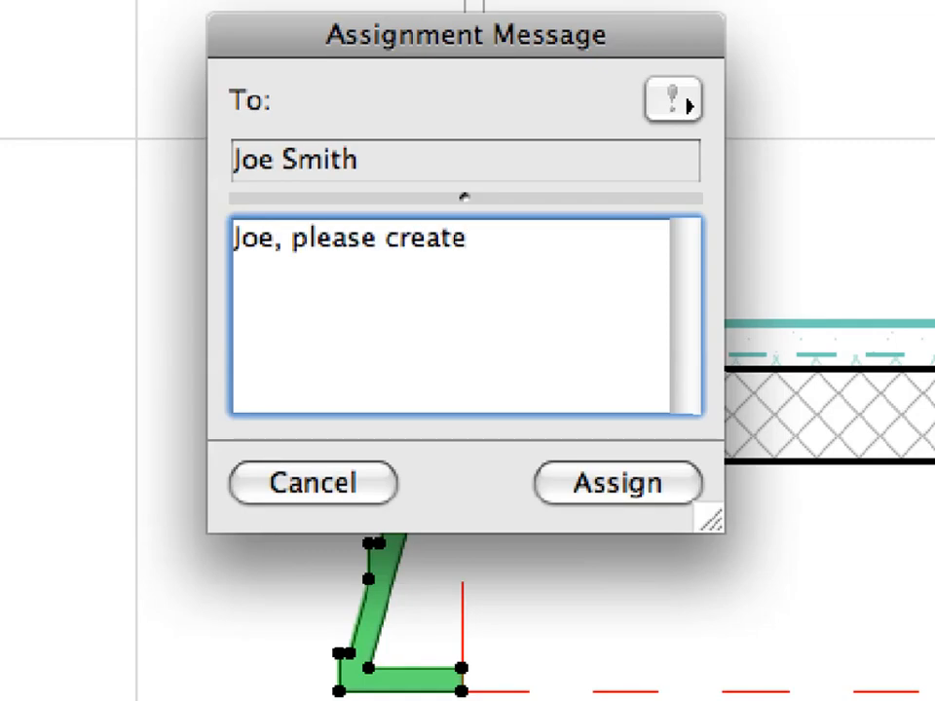
type(" Beam Profile from th")
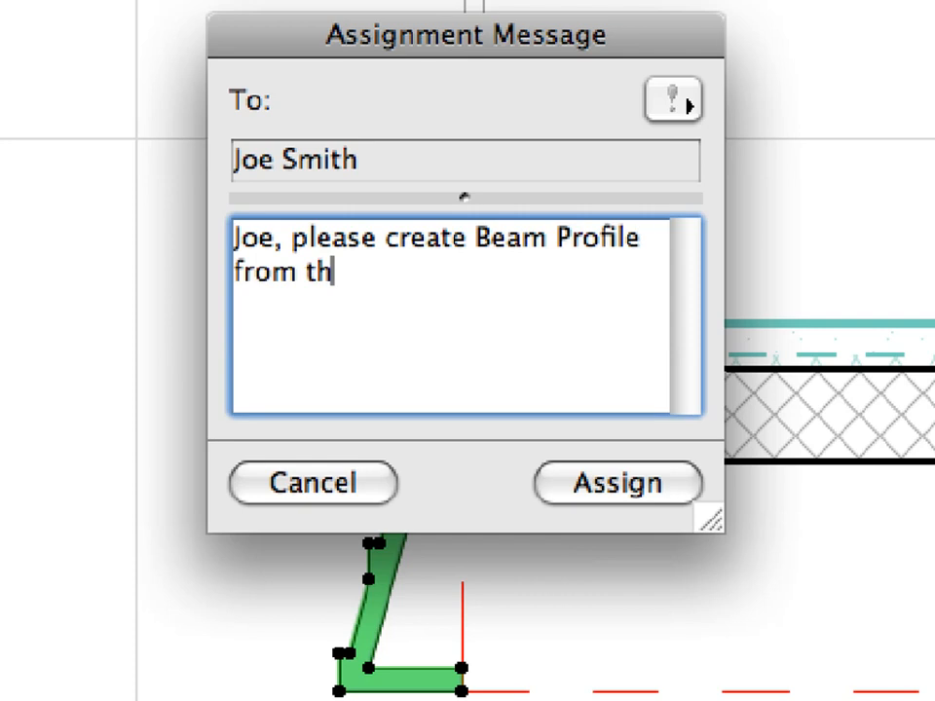
type("is Fill and then use ")
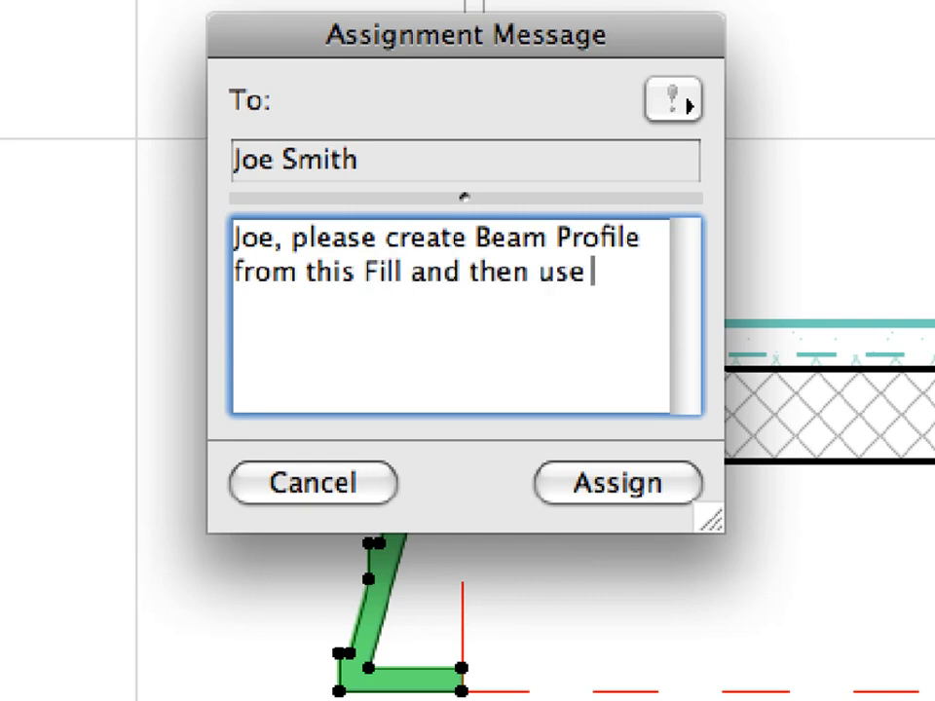
type("these profiled beams ")
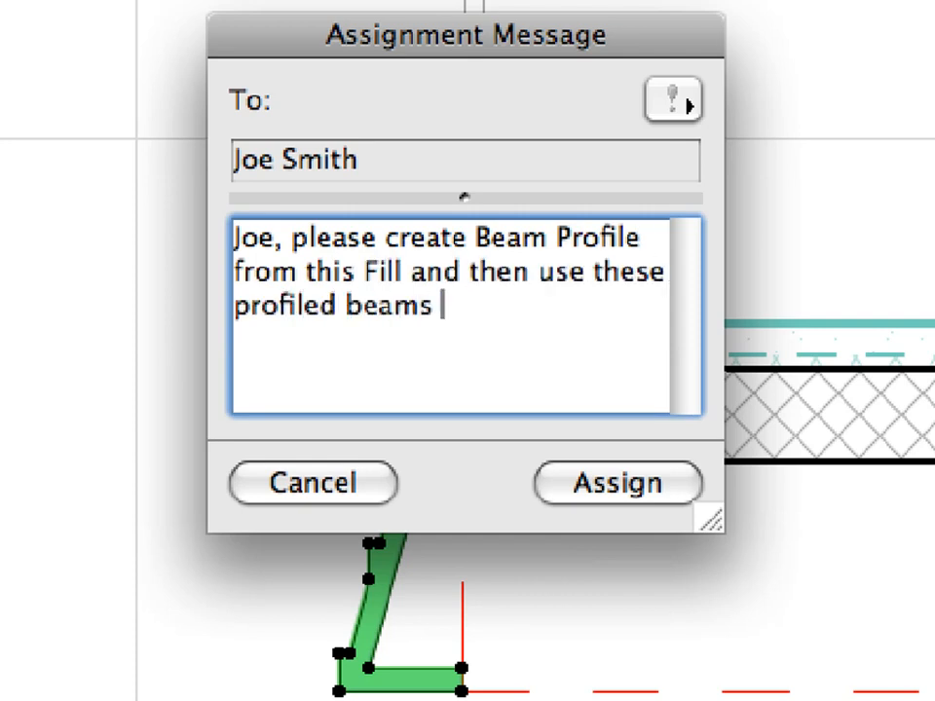
type("to provide a closing str")
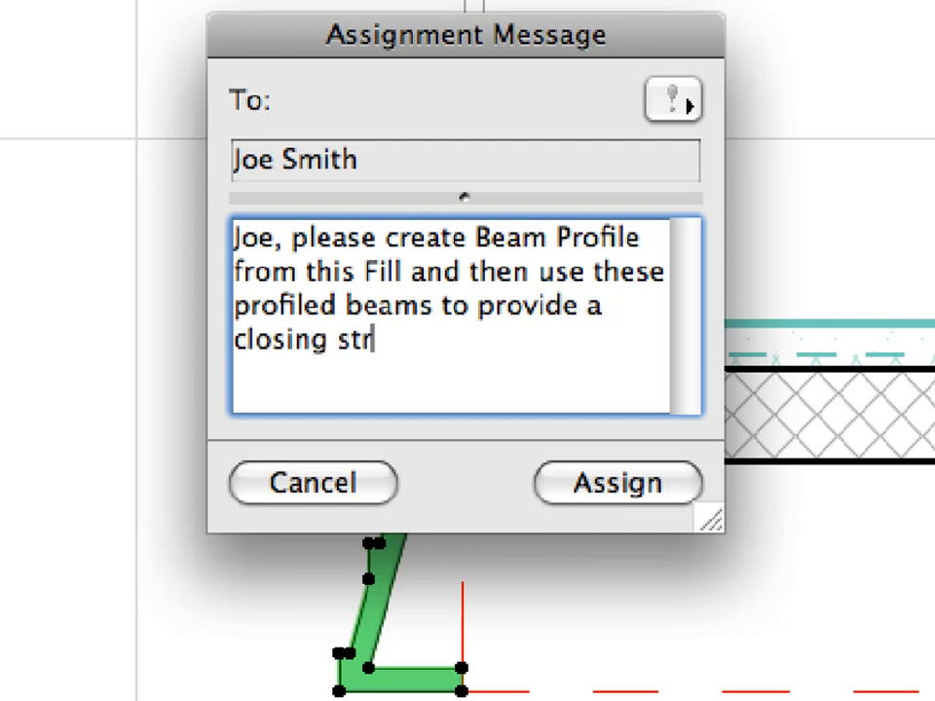
type("ucture for the edges")
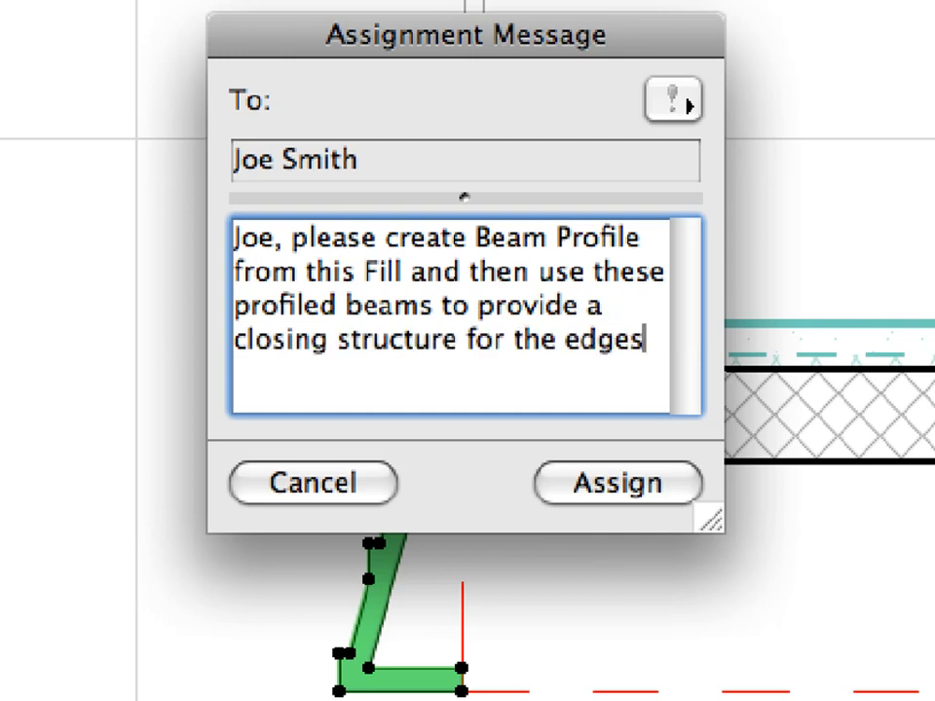
type(" of the suspended ceiling!")
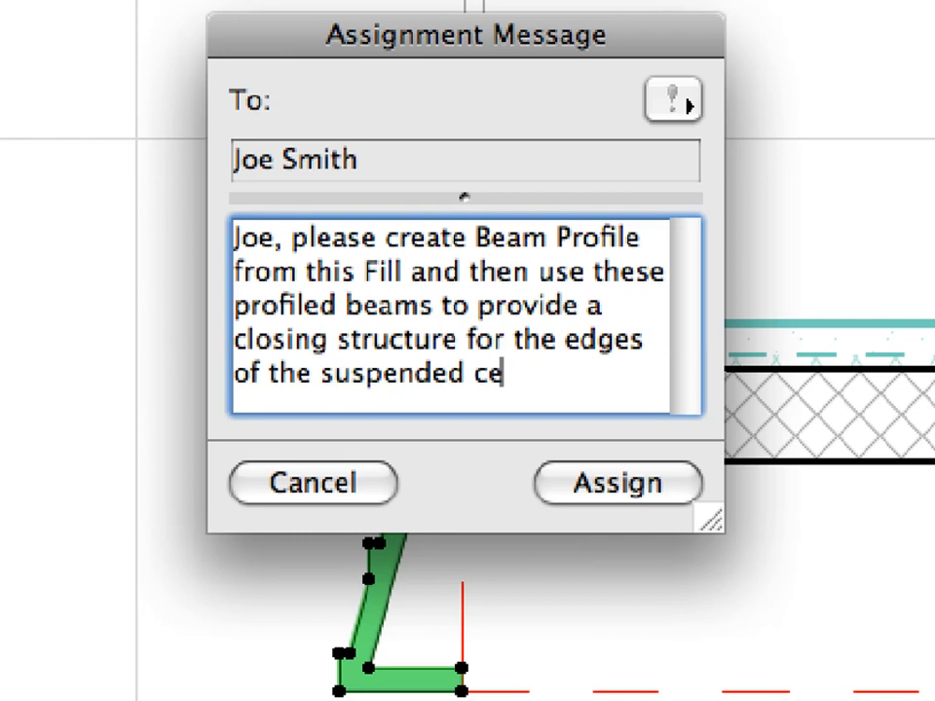
Step: Add "Also create a 60 by 60 ceiling grid in all offices and passages in the project! Thank you!" to the message and send the assignment
type(" Also create ")
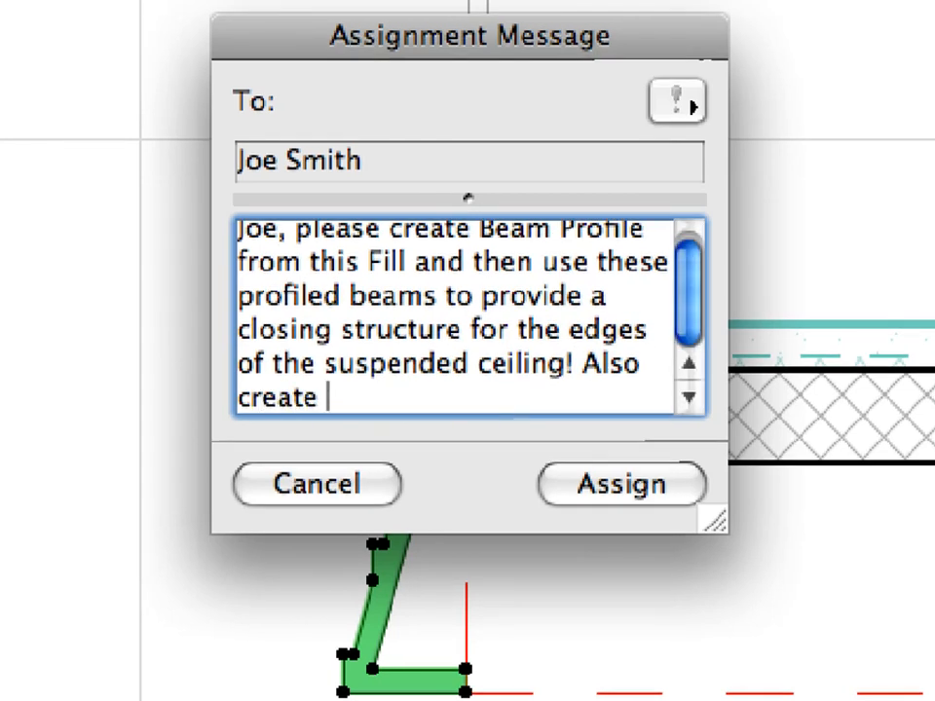
type("a 60 by 60 ")
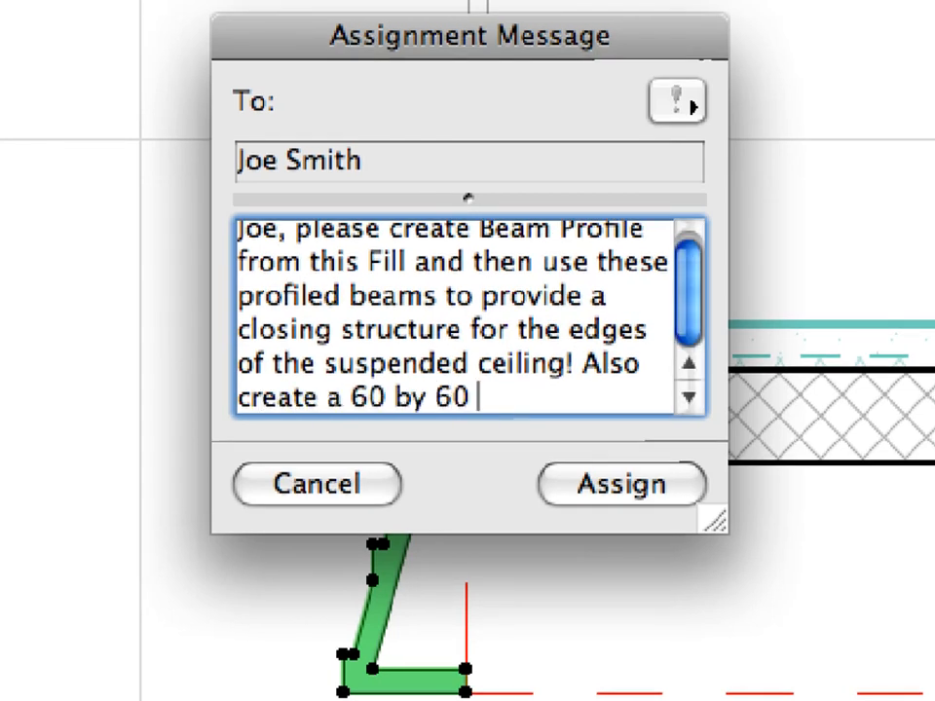
type("ceiling grid a")
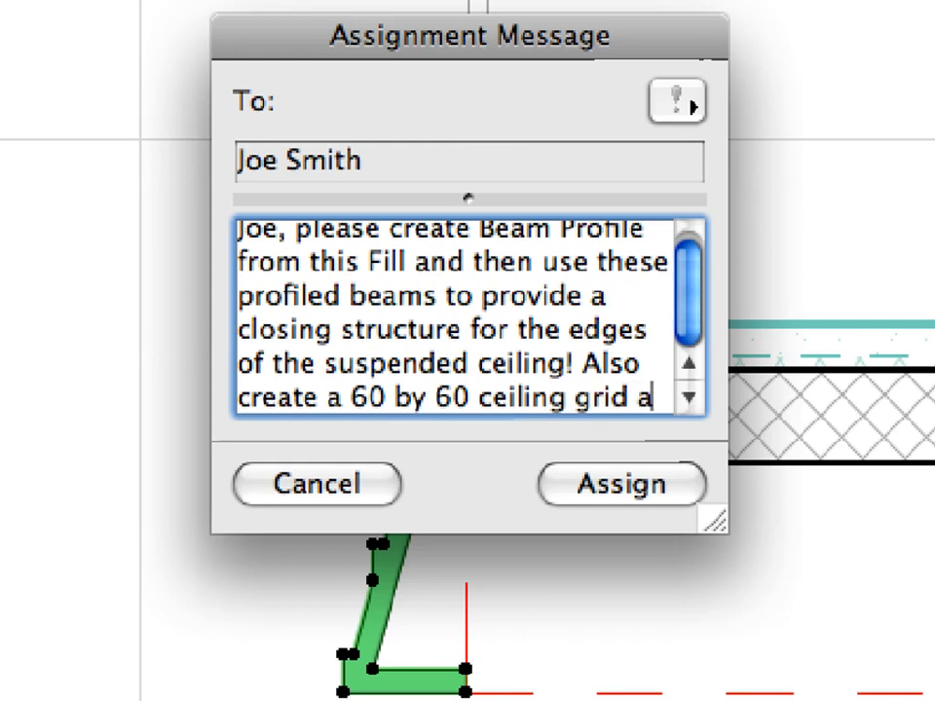
key("BackSpace")
type("i")
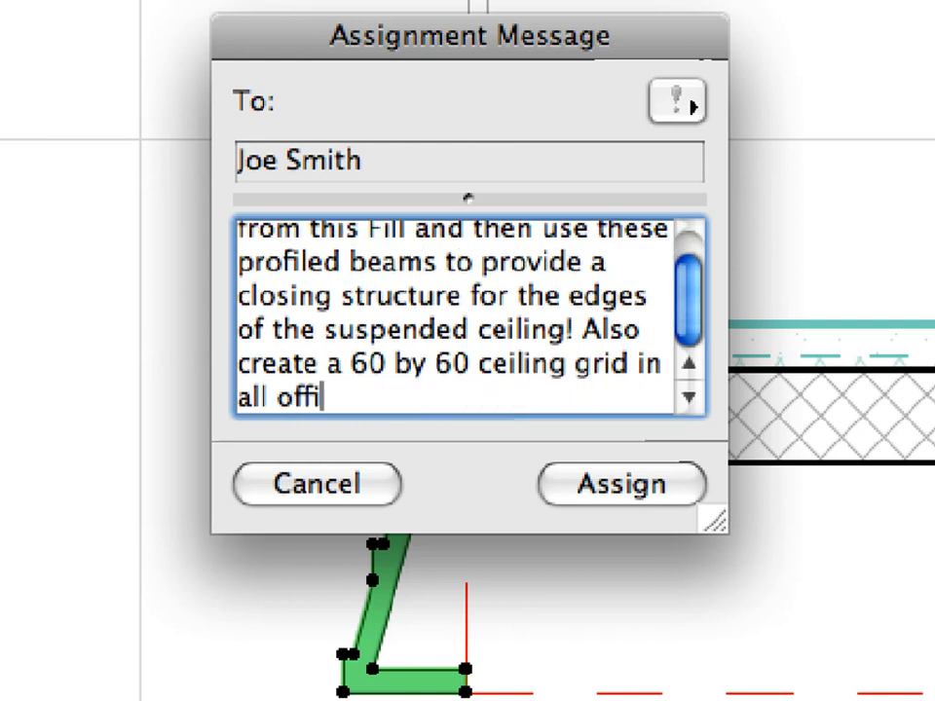
type("n all offices and passages")
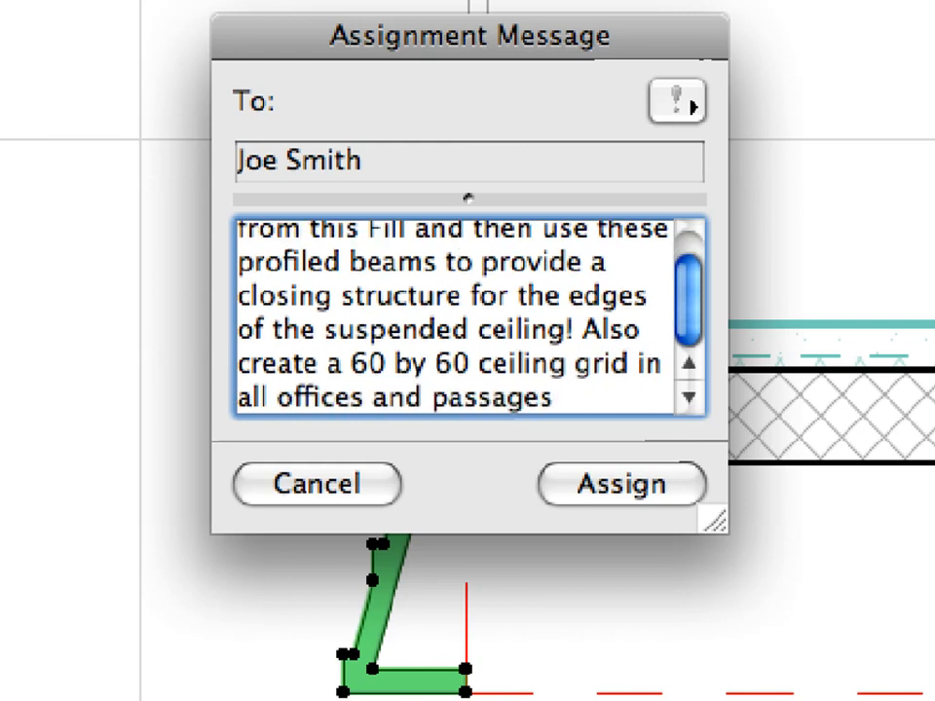
type(" in the project! Thank you!")
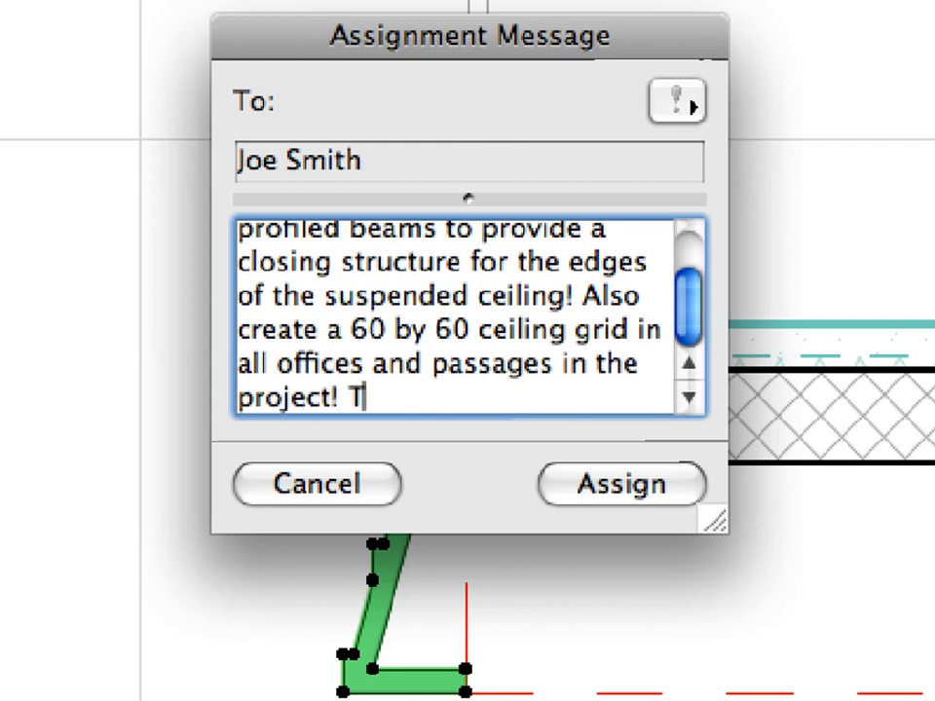
left_click(686, 496)
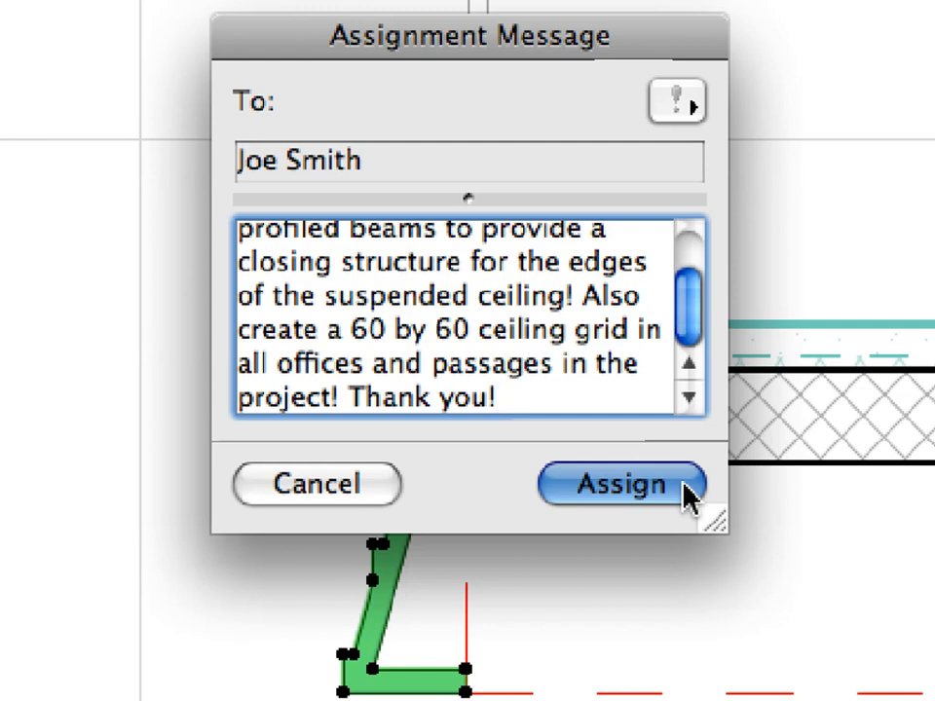
left_click(686, 492)
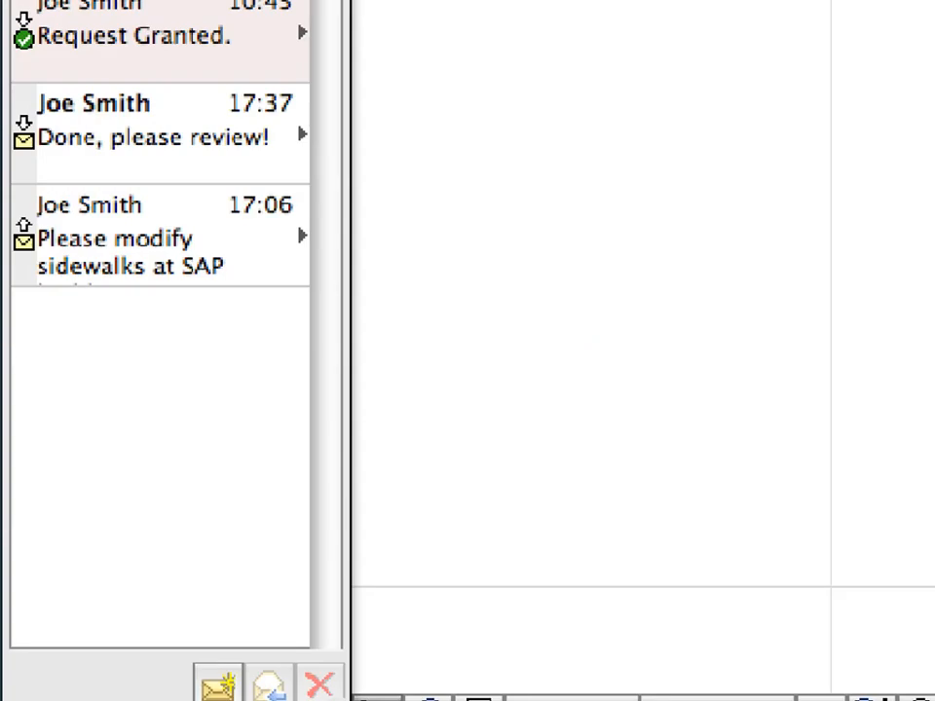